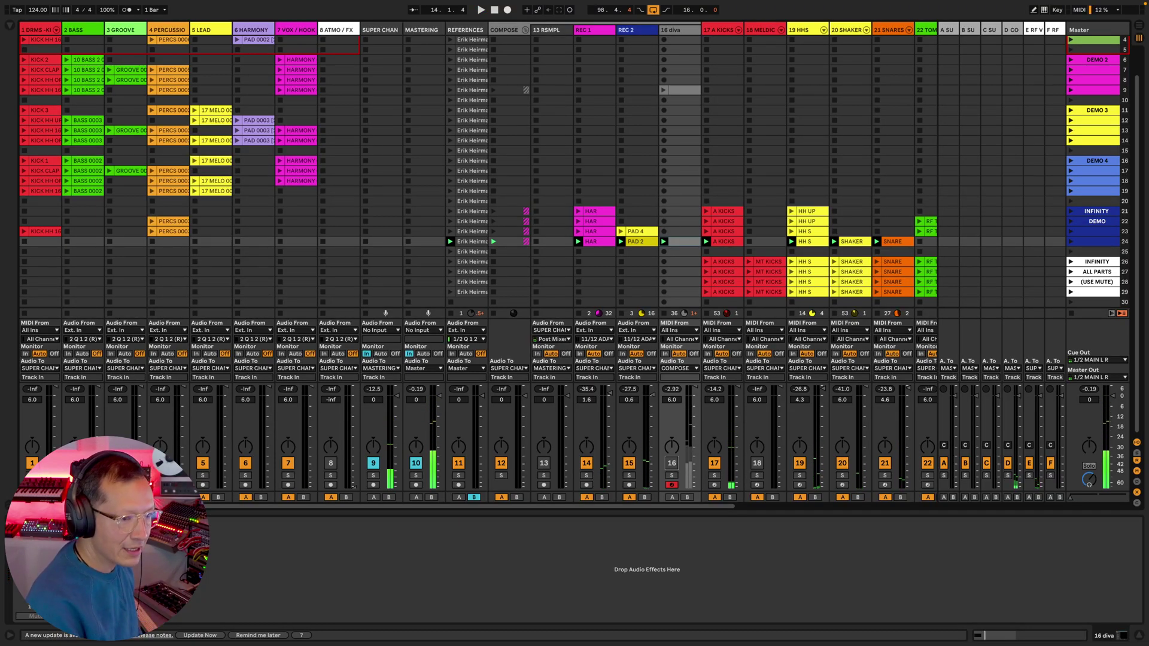
Select the 1 DRMS-KICK track to show its drum rack, infrabass EQ and low-cut rack
left_click(1092, 220)
left_click(909, 170)
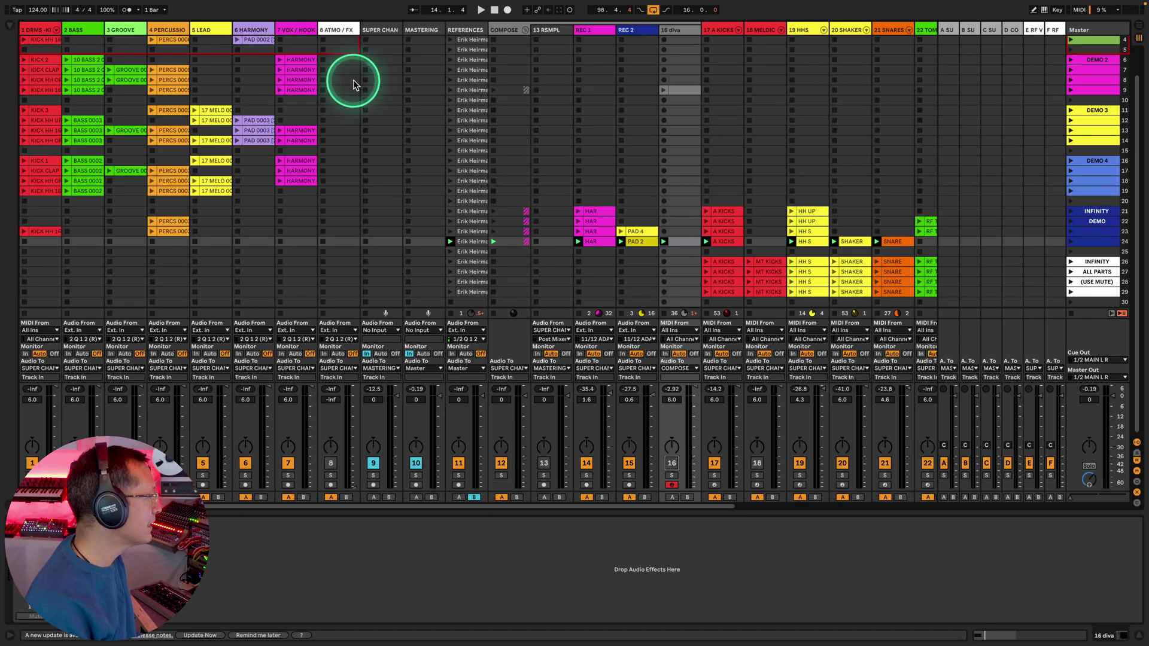
left_click(40, 27)
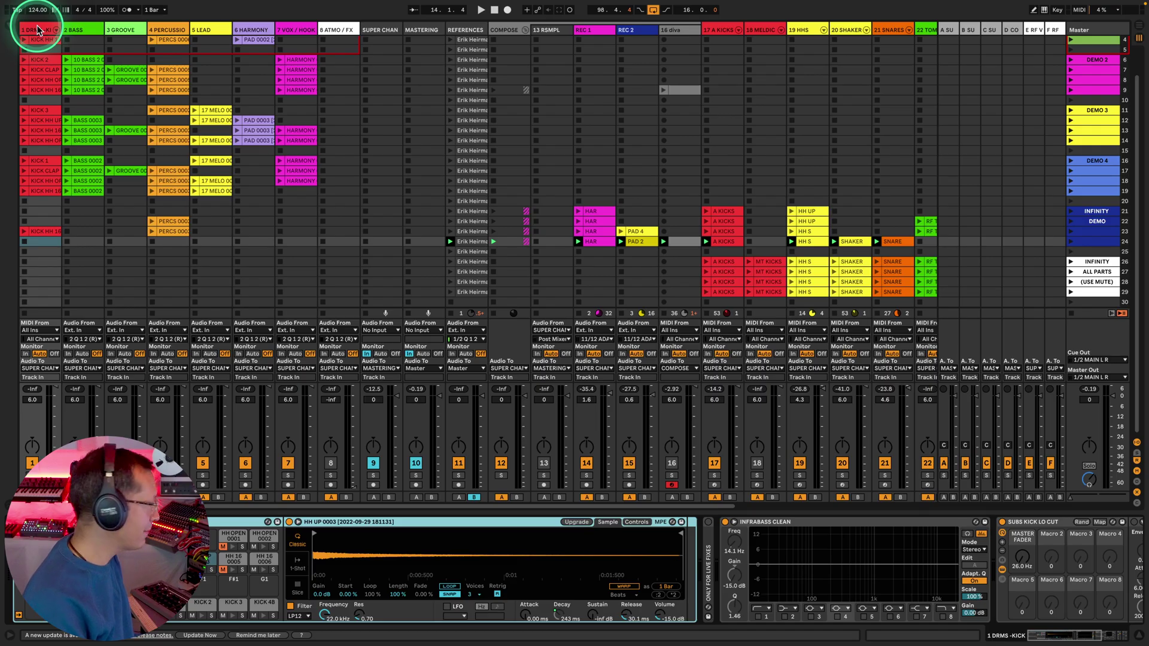
Turn on the Info panel from the View menu
mouse_move(257, 4)
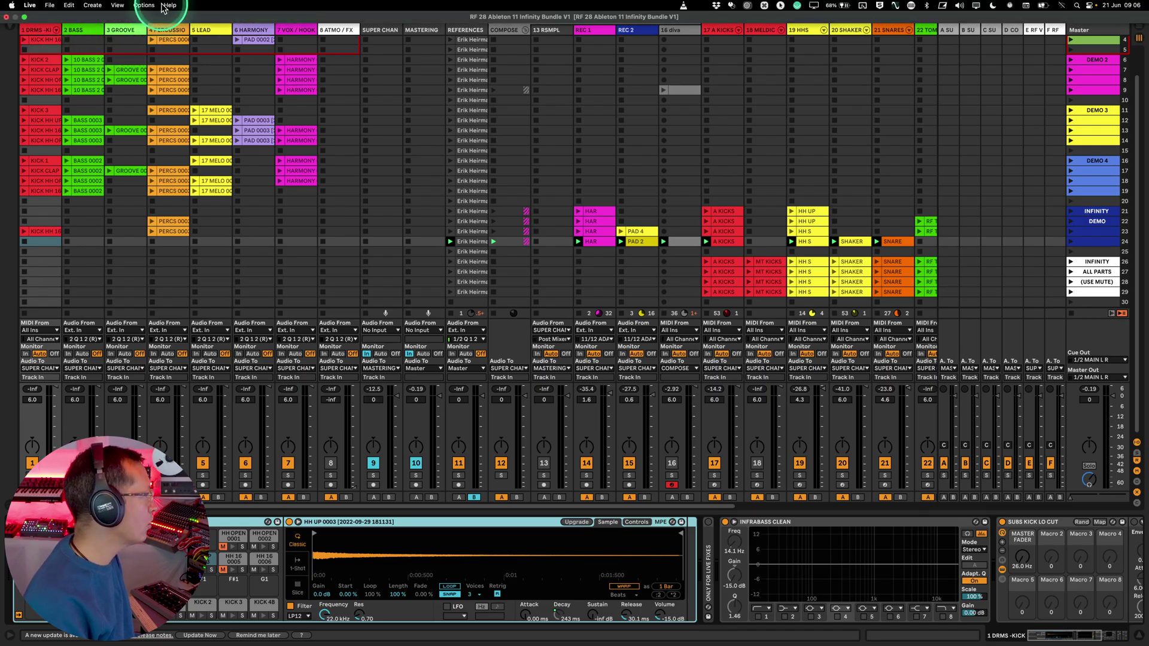
left_click(117, 5)
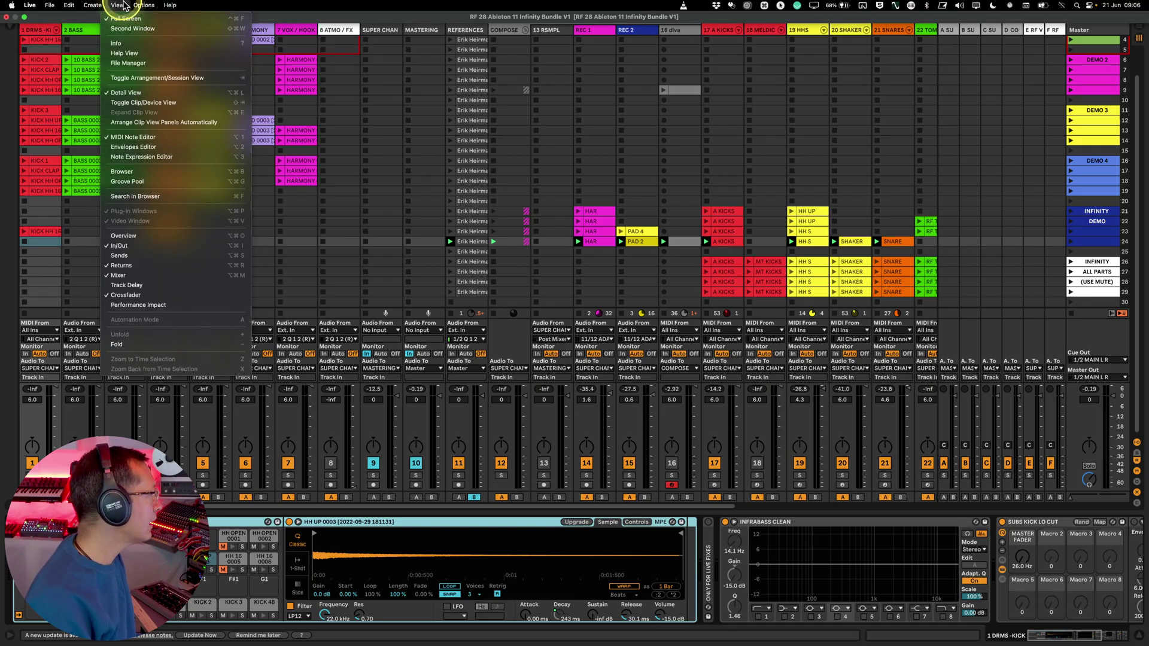
left_click(128, 45)
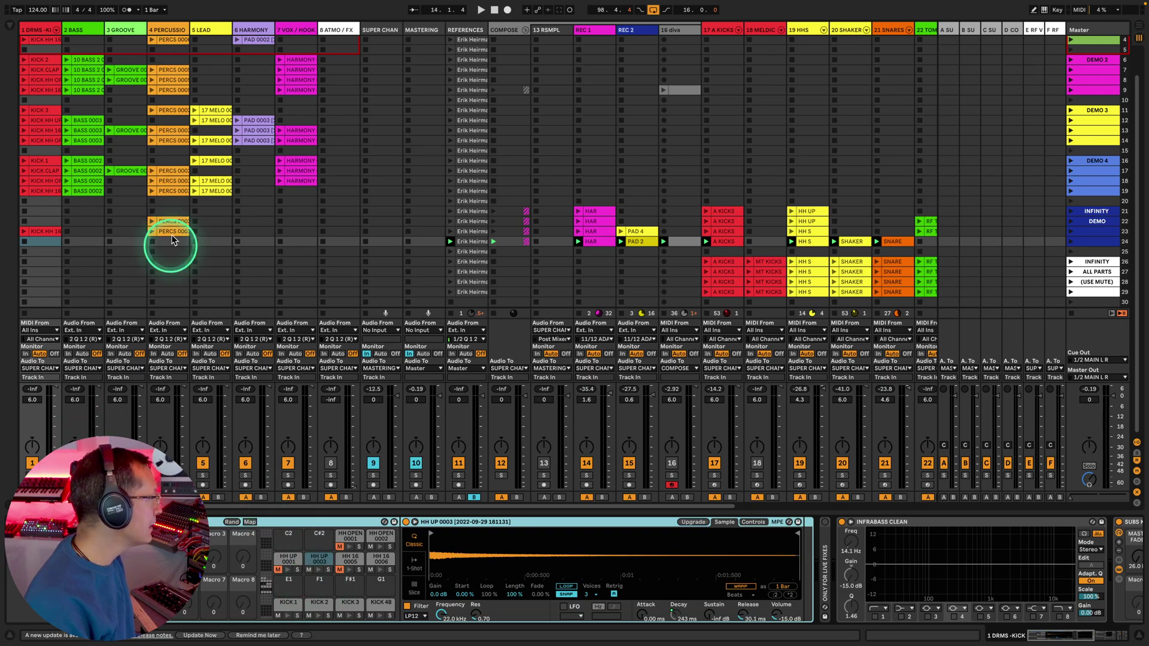
Inspect the device chains of tracks 2 BASS through 7 VOX / HOOK in turn
left_click(90, 30)
left_click(127, 29)
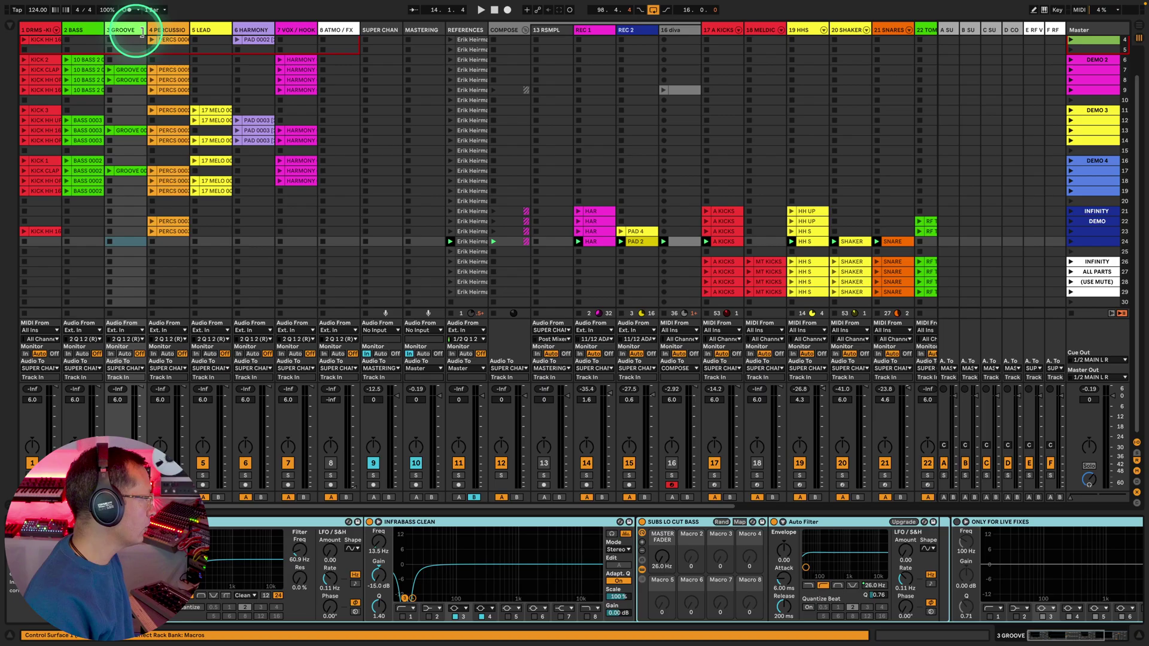
left_click(178, 29)
left_click(212, 30)
left_click(252, 30)
left_click(291, 30)
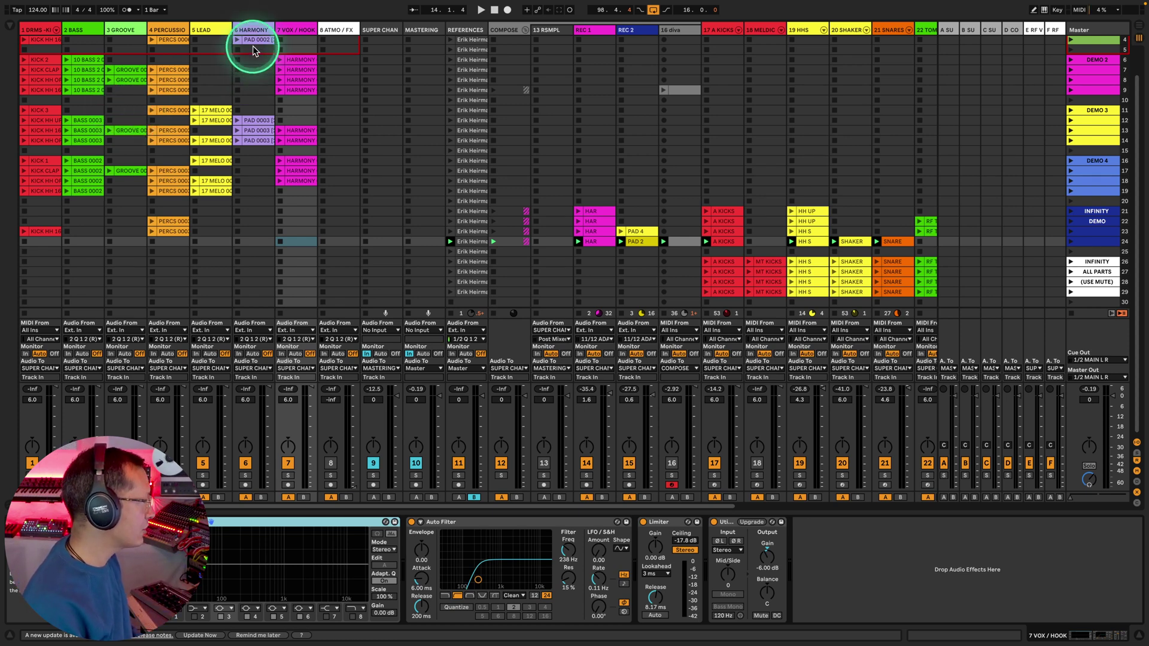
left_click(306, 30)
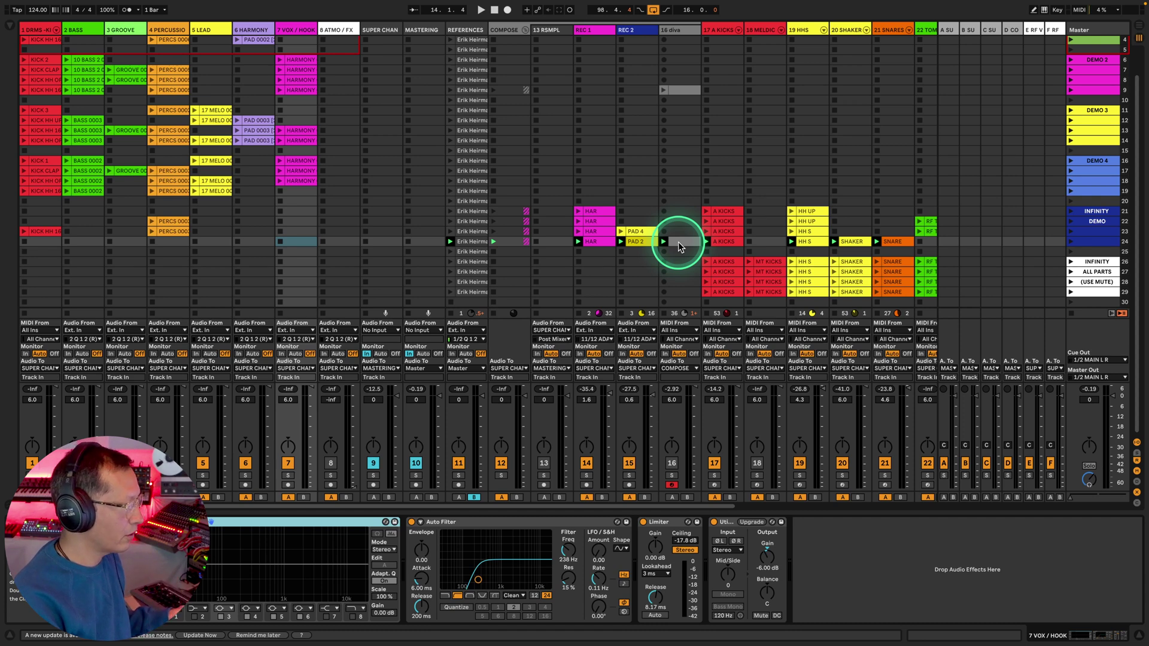
Select 16 diva, start playback and switch track 16's Track Activator back on
left_click(679, 31)
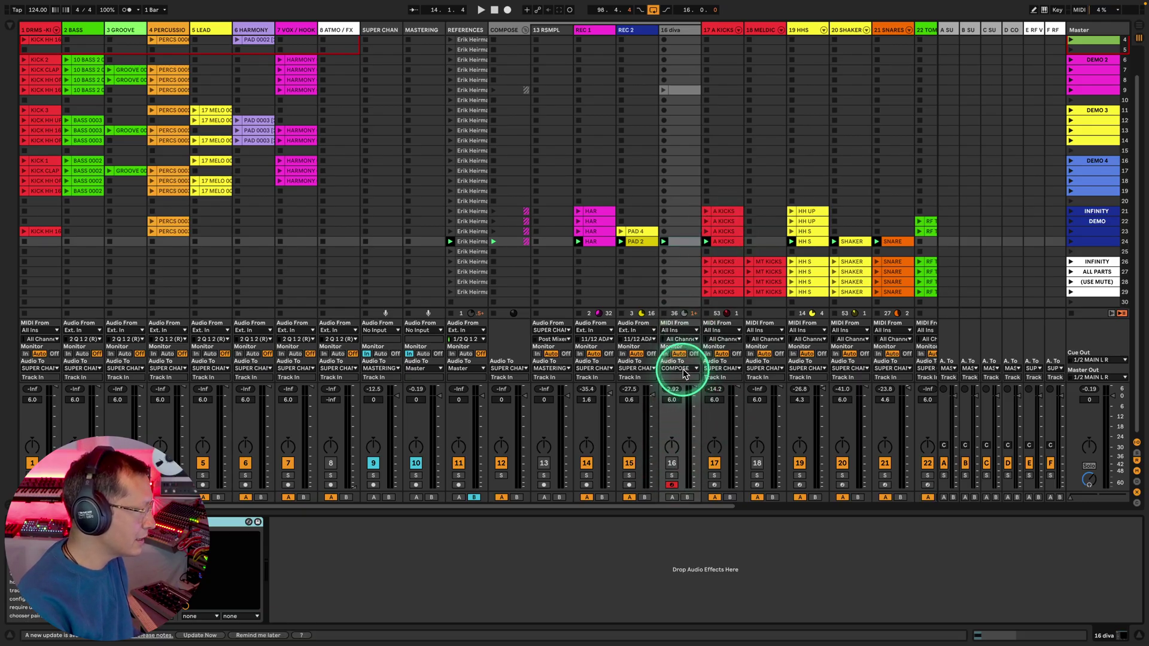
left_click(525, 28)
left_click(525, 28)
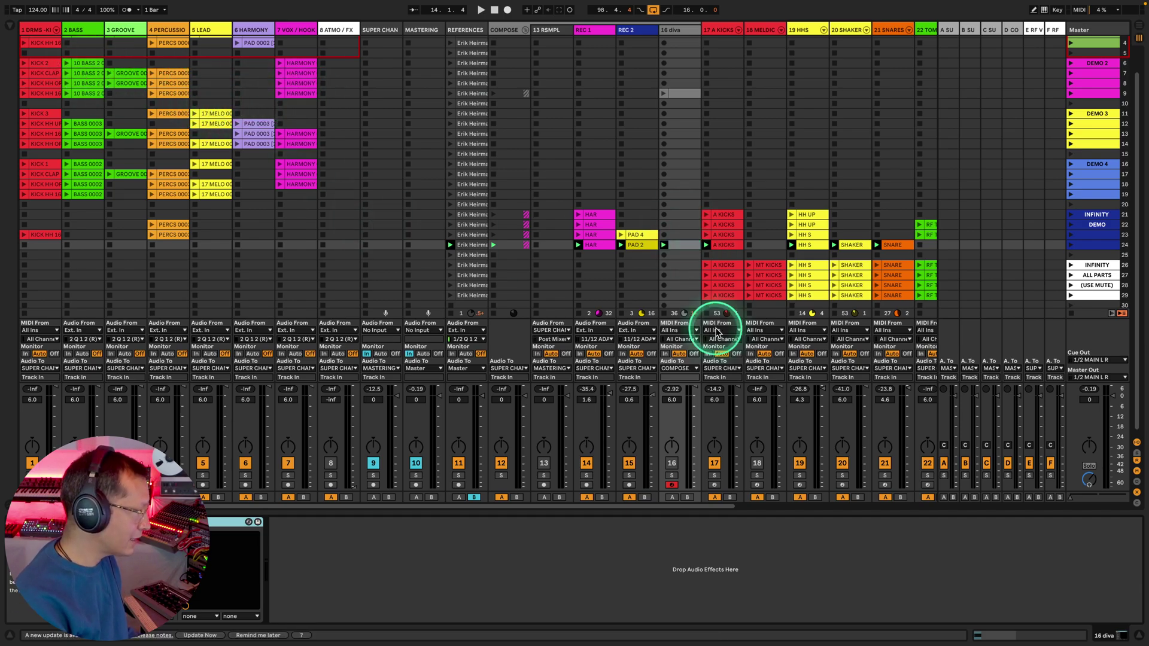
key("space")
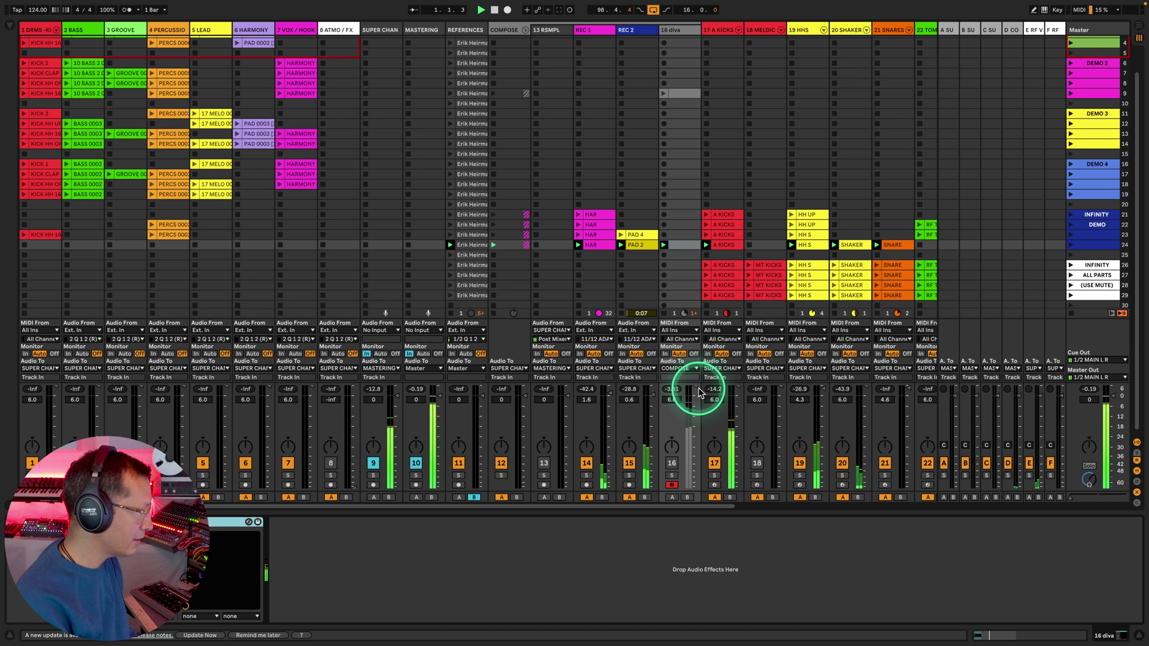
left_click(671, 463)
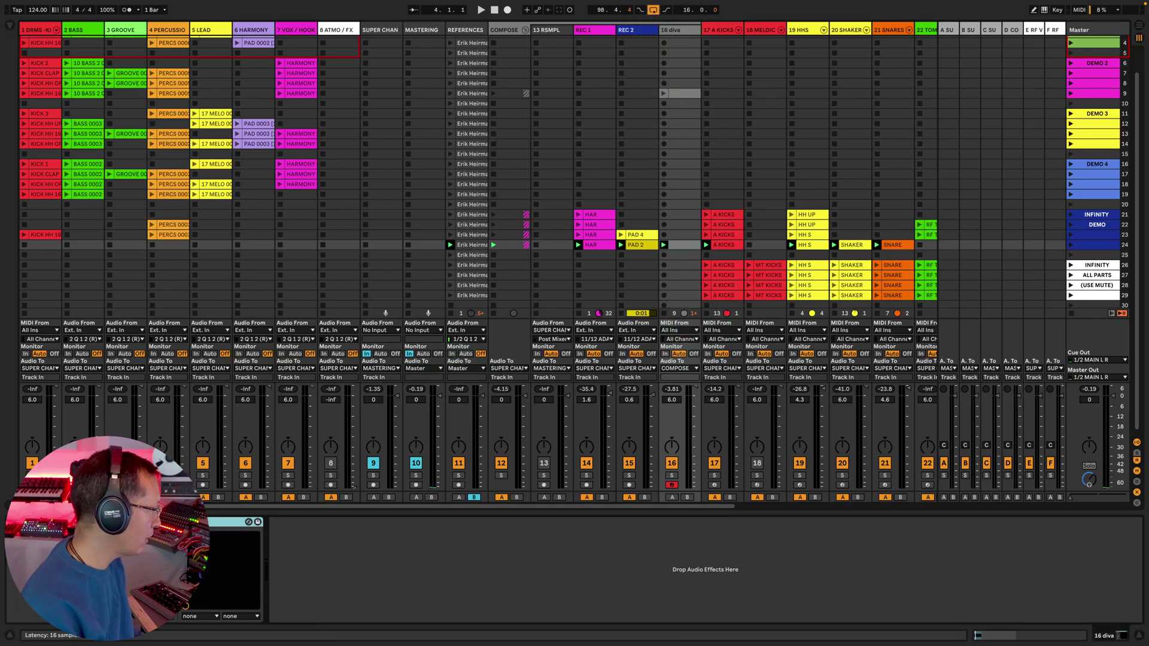
Open the Diva plug-in window and set its Main Output to 6.00 during playback
key("super+alt+p")
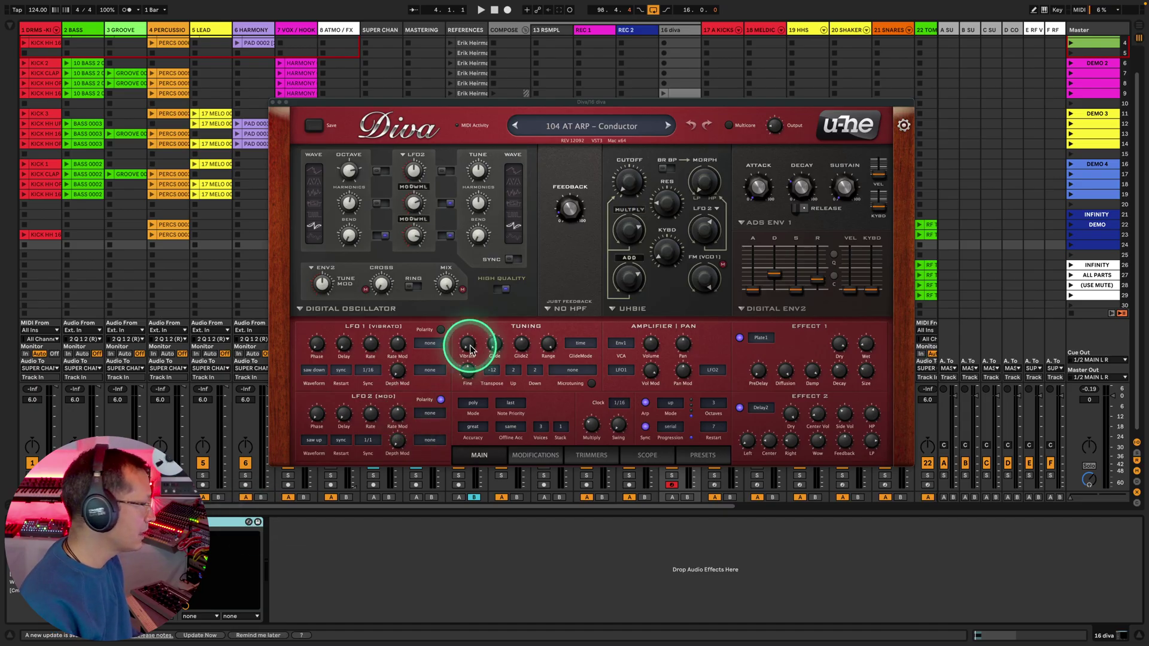
left_click_drag(772, 125, 726, 110)
key("space")
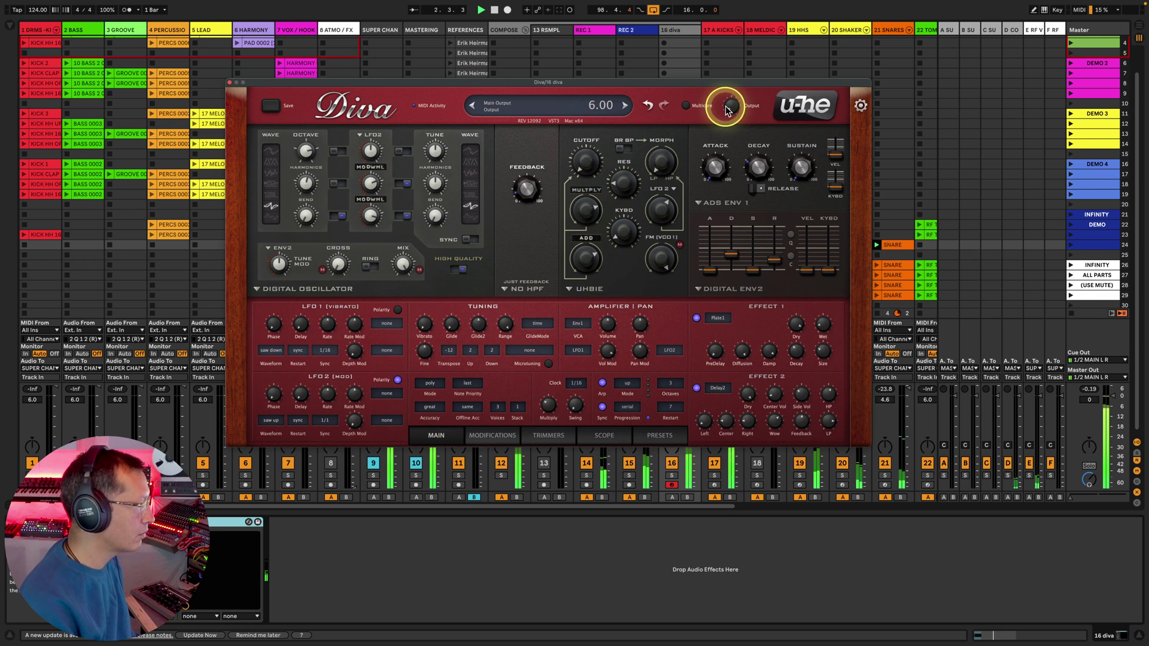
left_click_drag(726, 108, 726, 108)
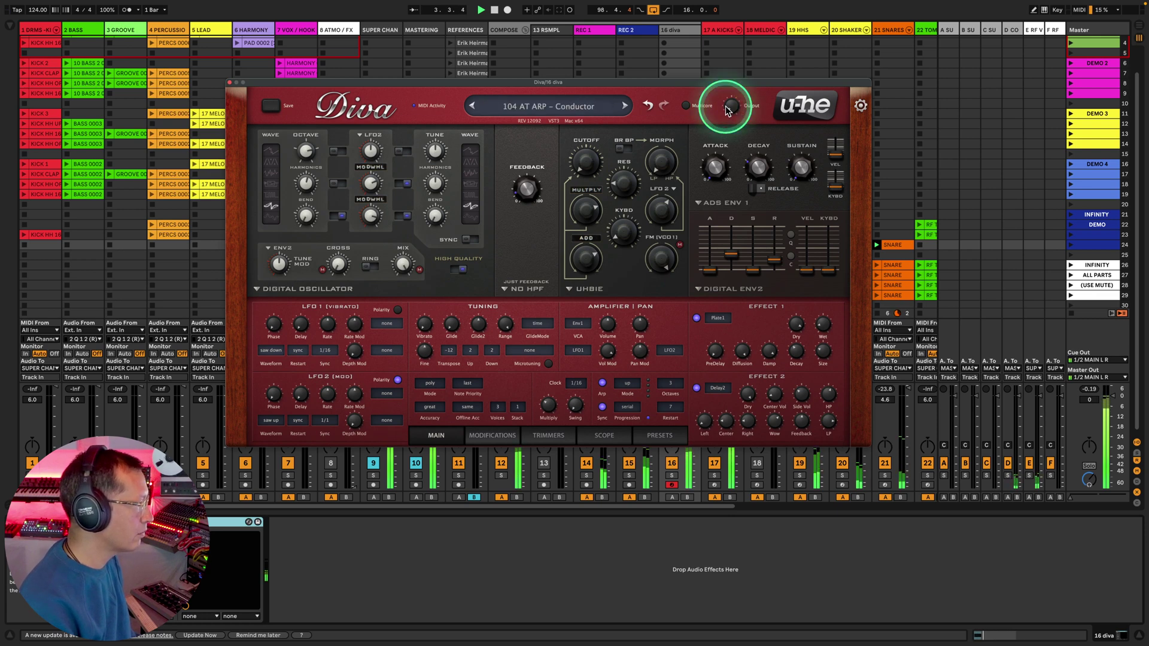
Copy the LO CUT Auto Filter from SUPER CHAN onto the 16 diva track
left_click(233, 83)
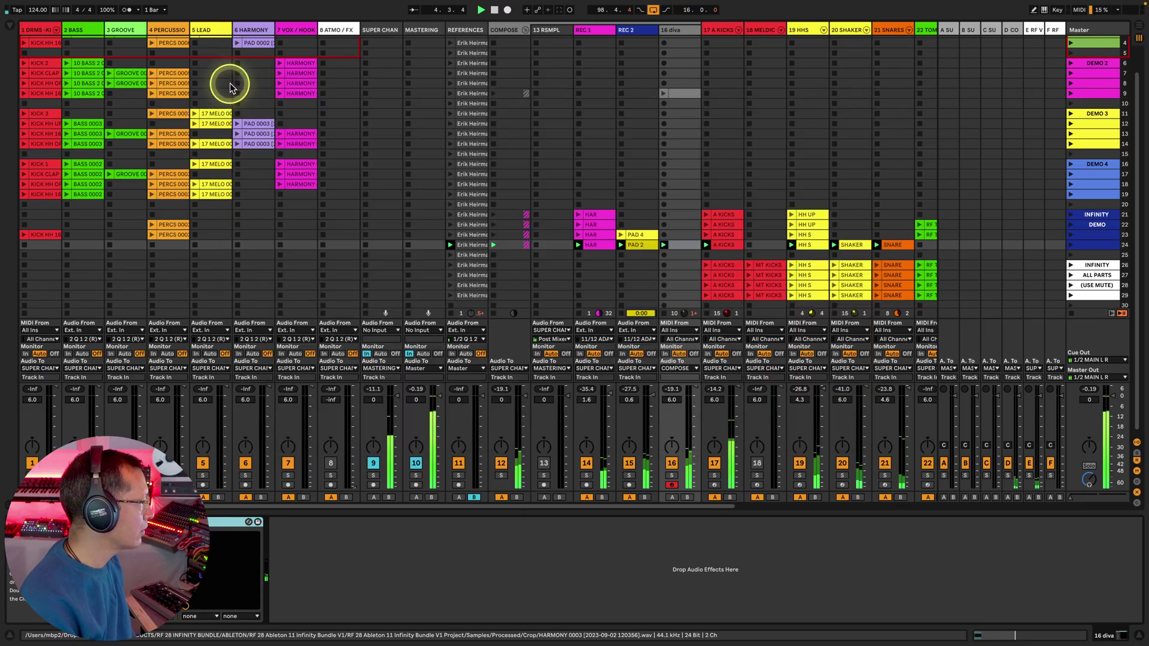
left_click(682, 30)
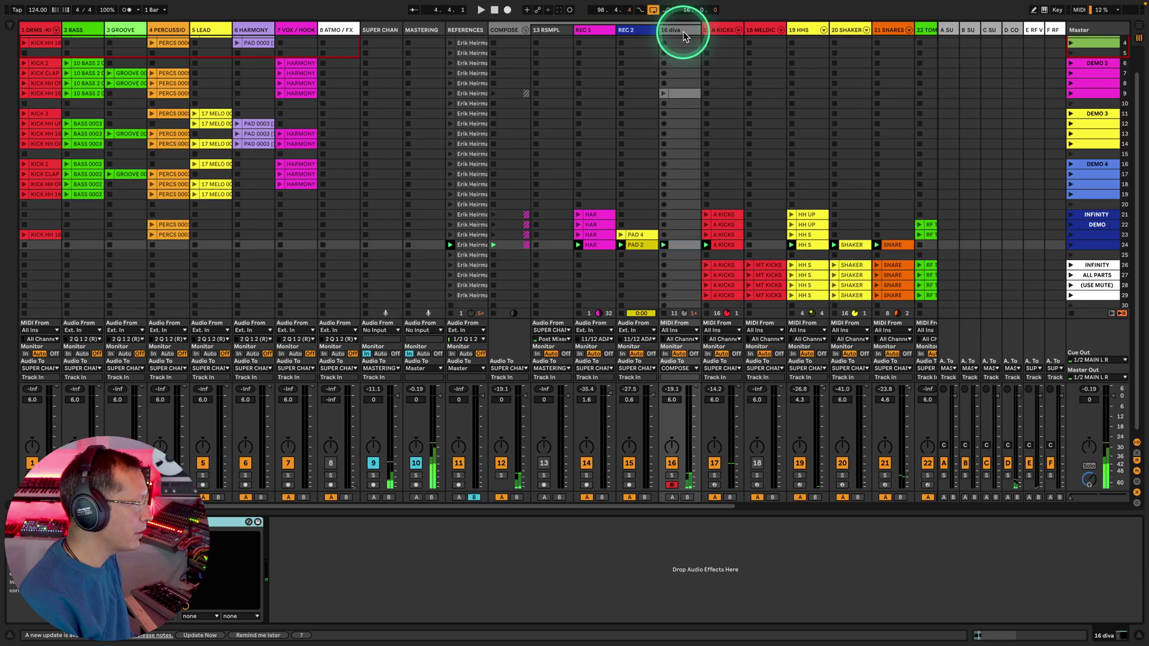
key("super")
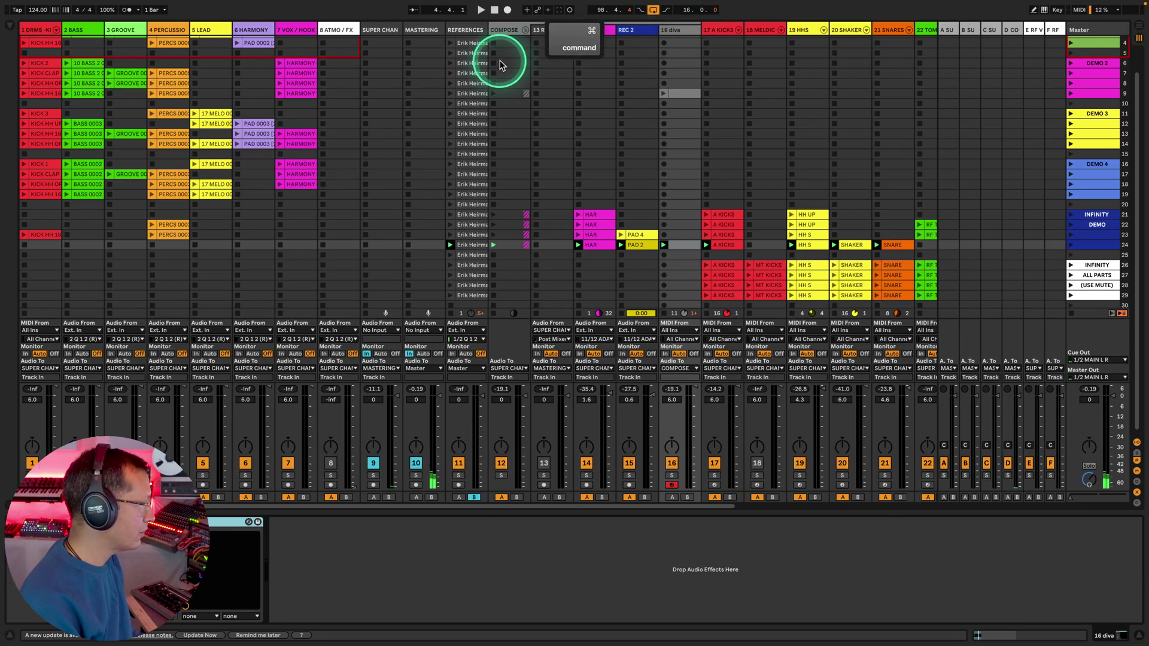
left_click(512, 31)
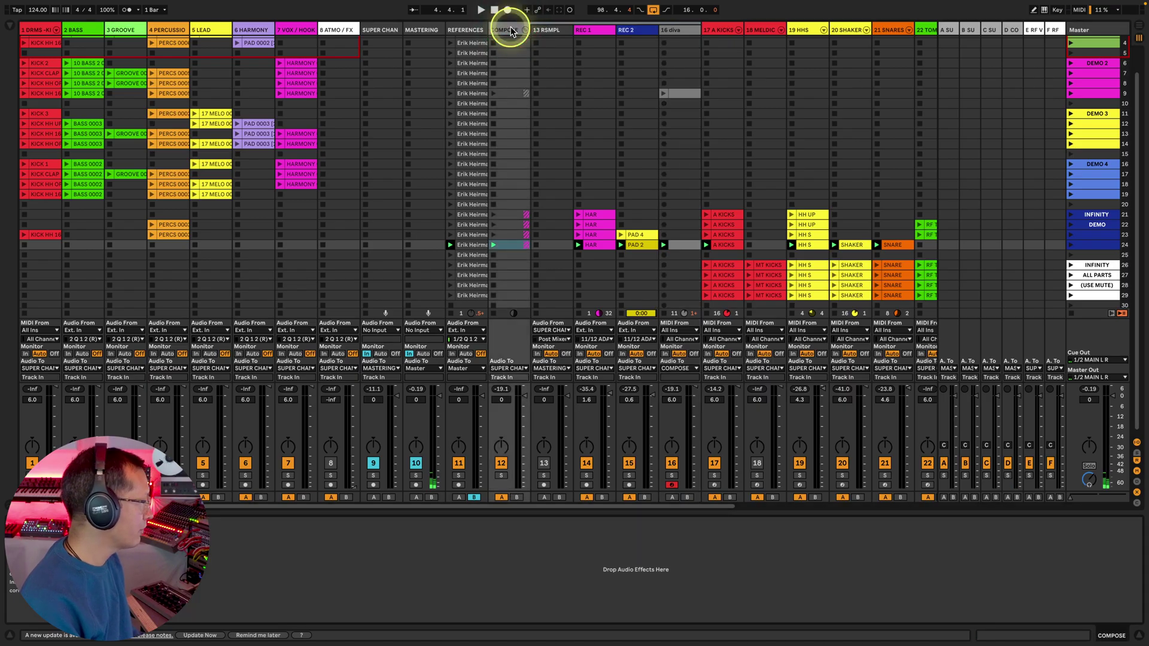
left_click(373, 28)
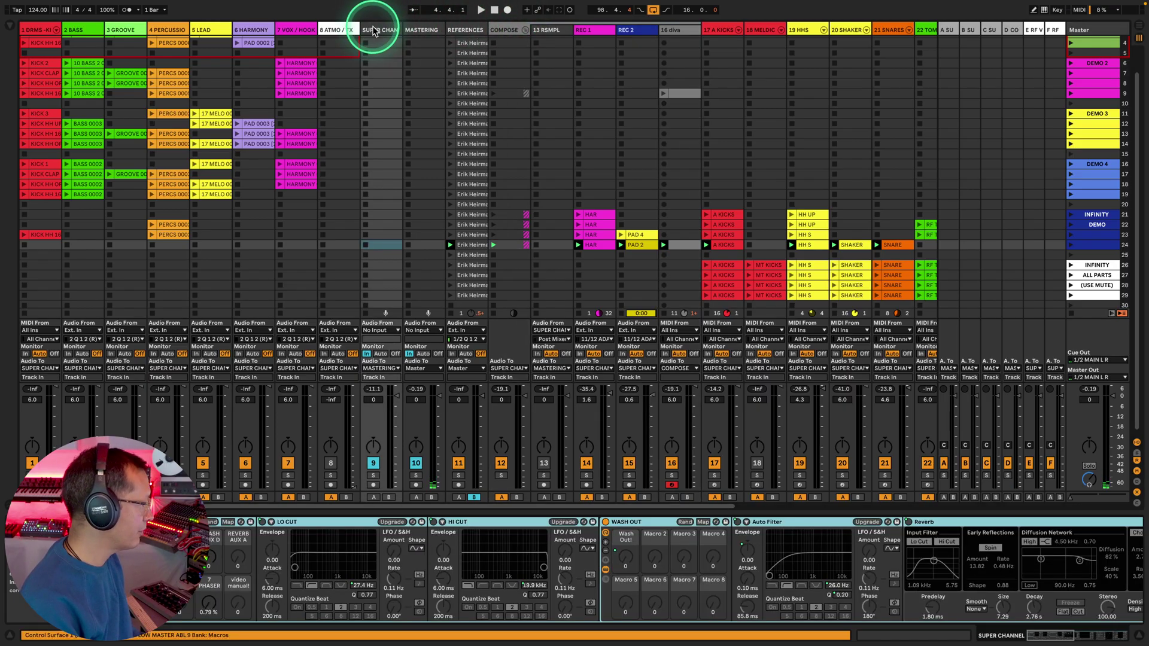
left_click_drag(340, 525, 672, 26)
key("alt")
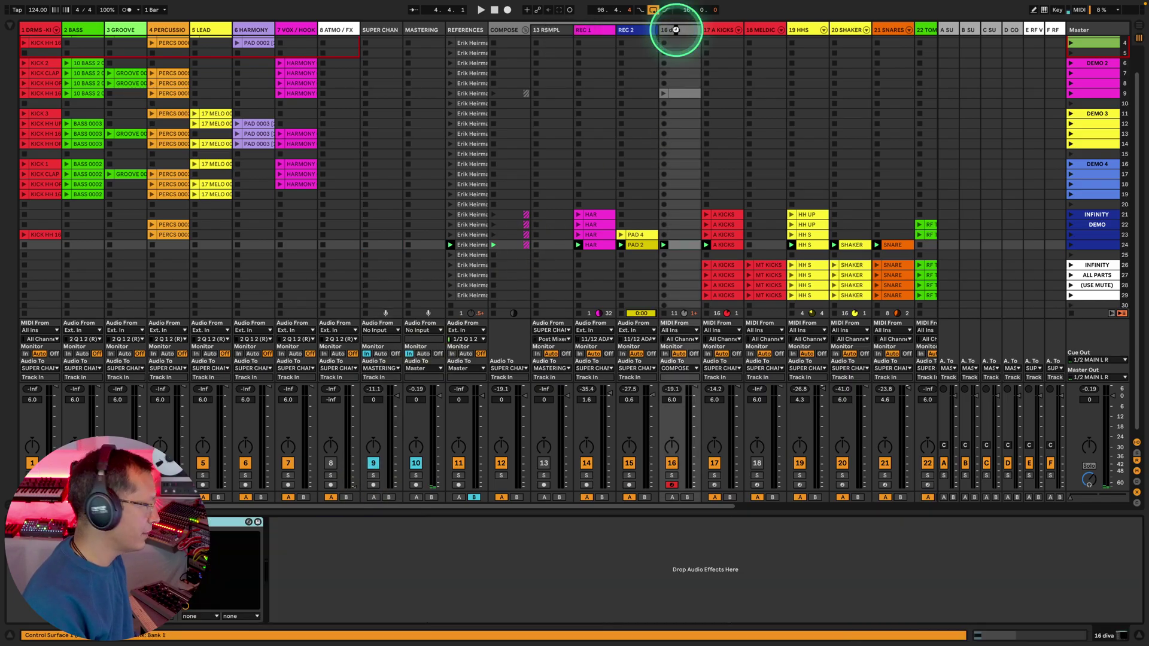
Enable the copied LO CUT, raise its cutoff, and solo 16 diva during playback
left_click(275, 521)
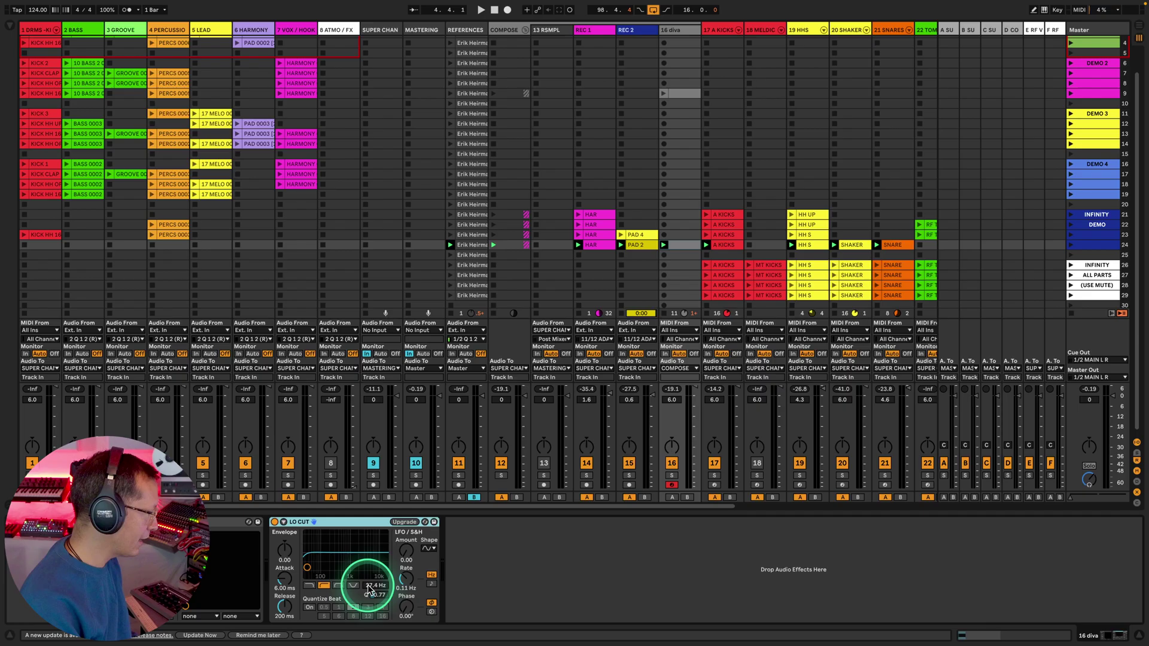
left_click_drag(367, 589, 368, 585)
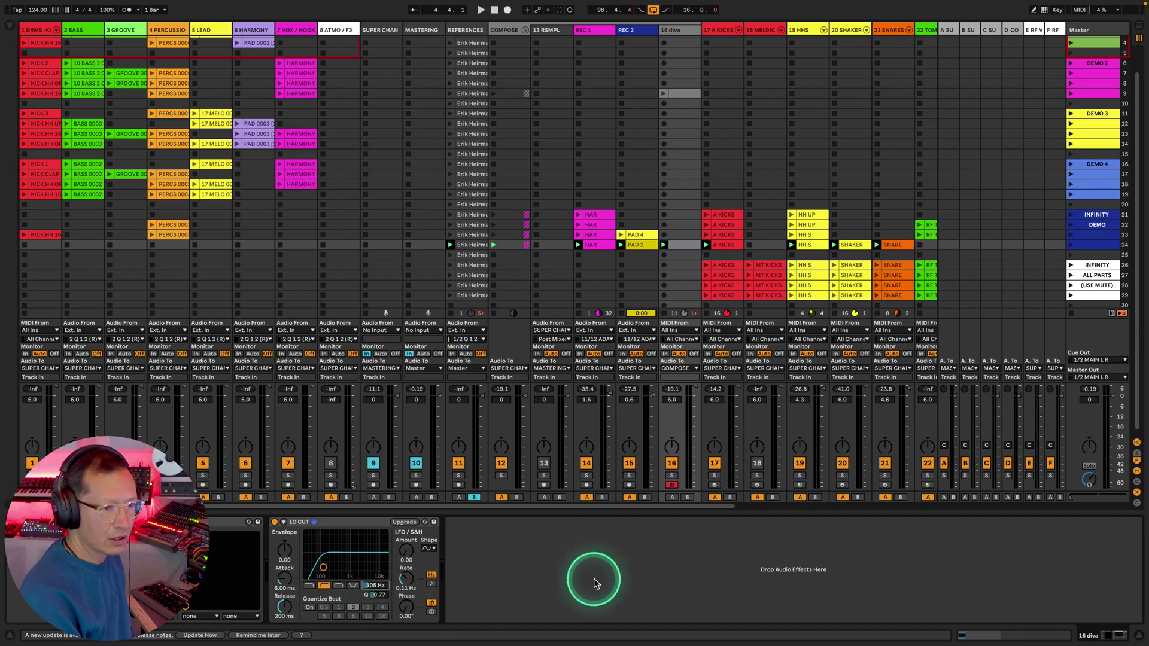
key("space")
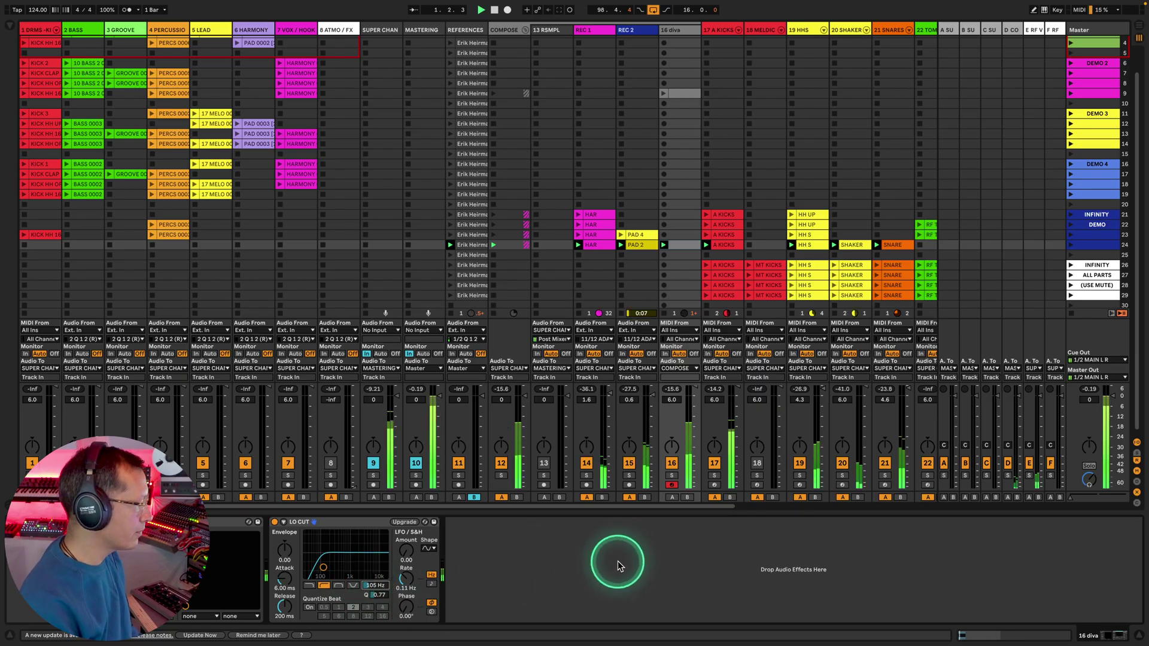
left_click(671, 476)
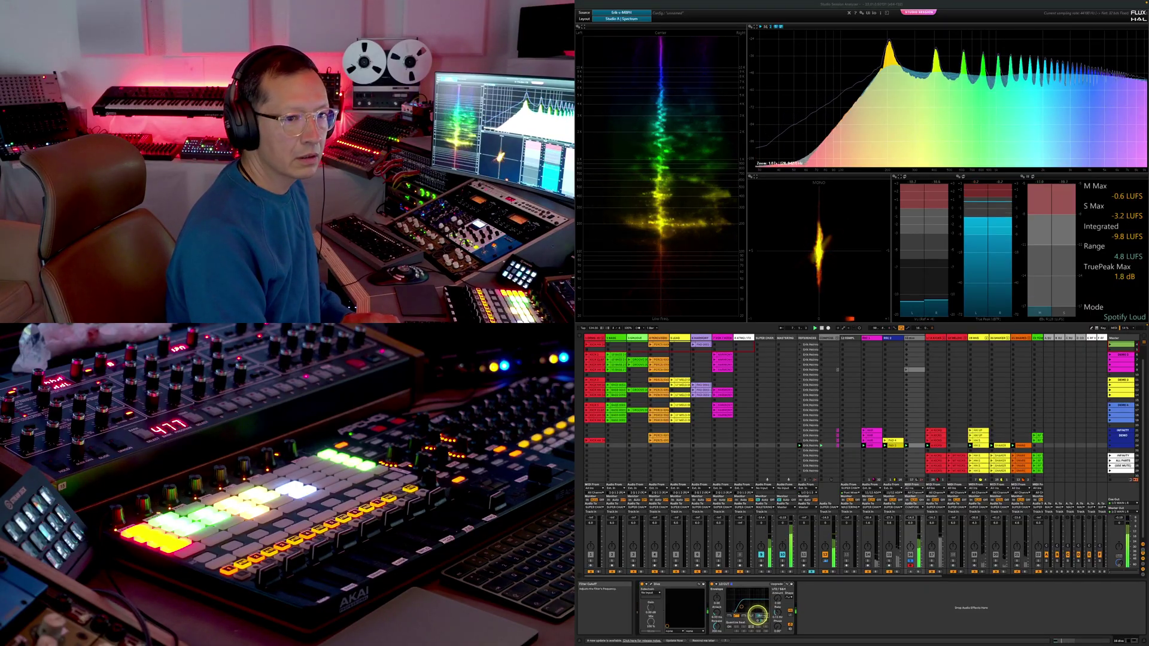
left_click(757, 615)
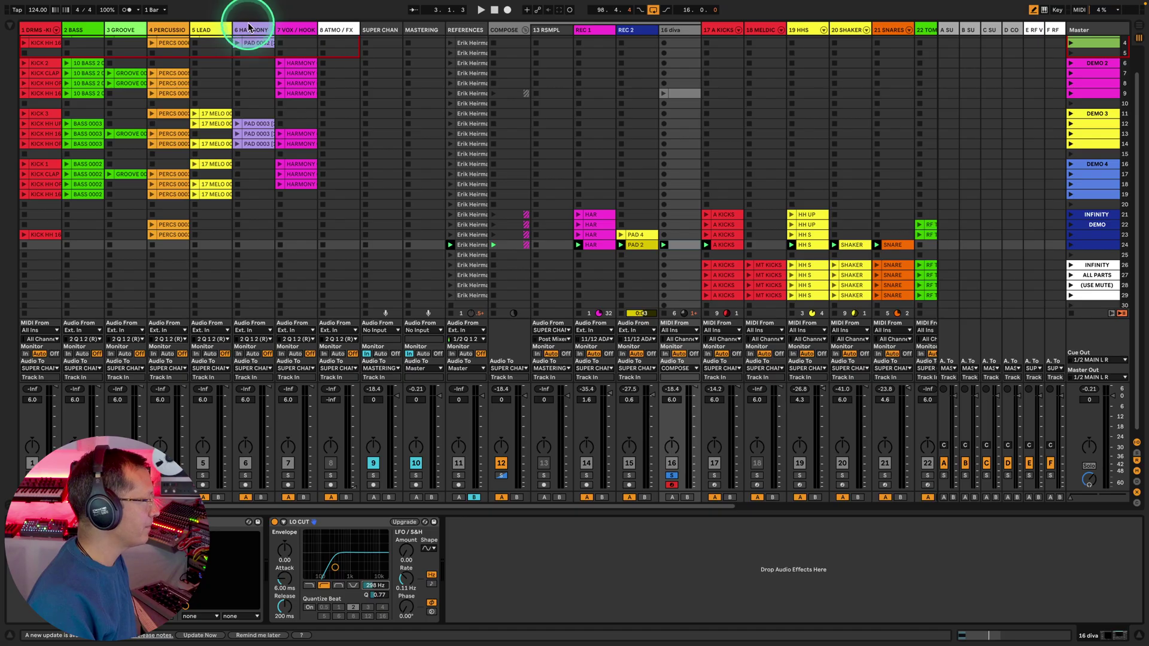
Set the 5 LEAD track's Audio From input to 16 diva
left_click(215, 31)
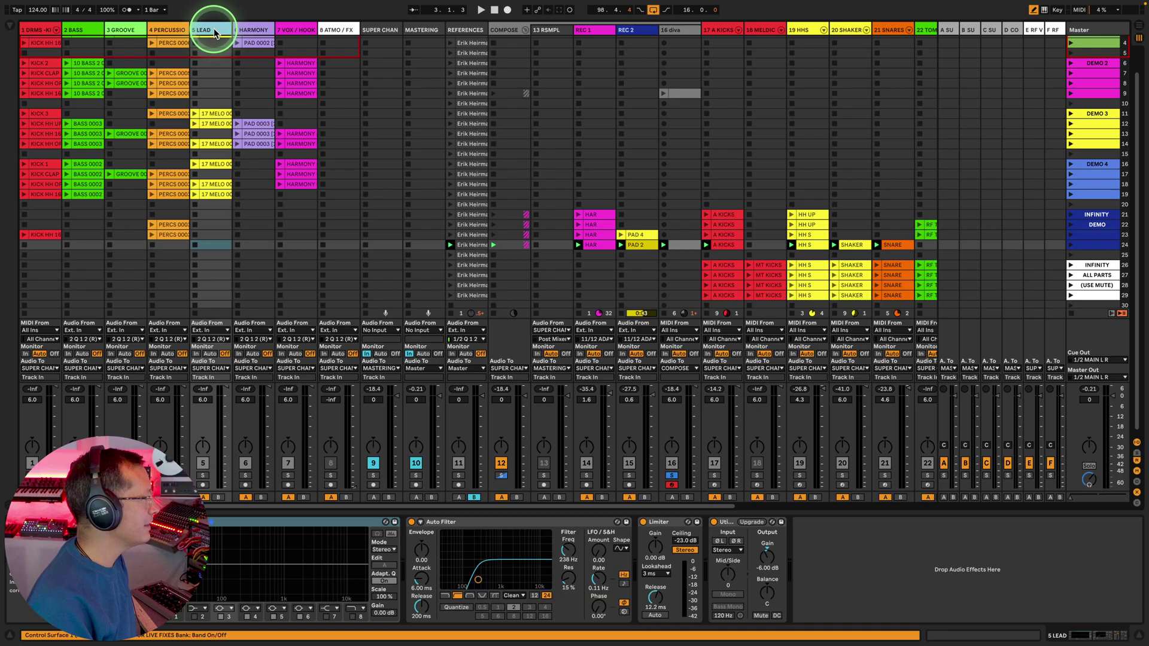
left_click(222, 330)
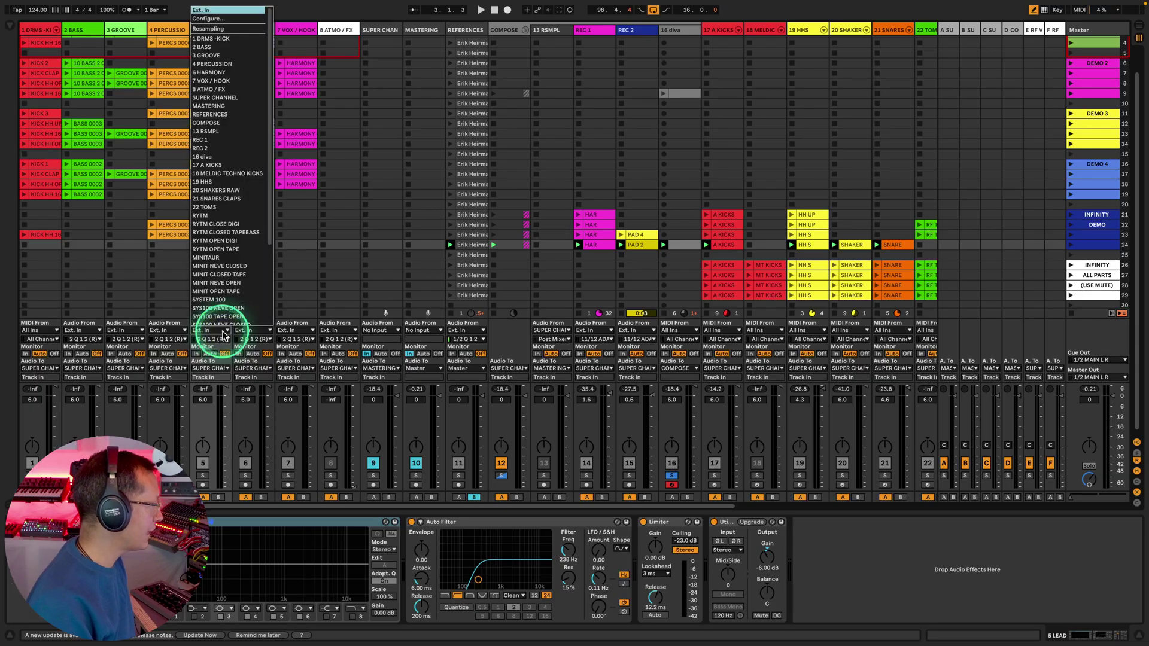
left_click(223, 156)
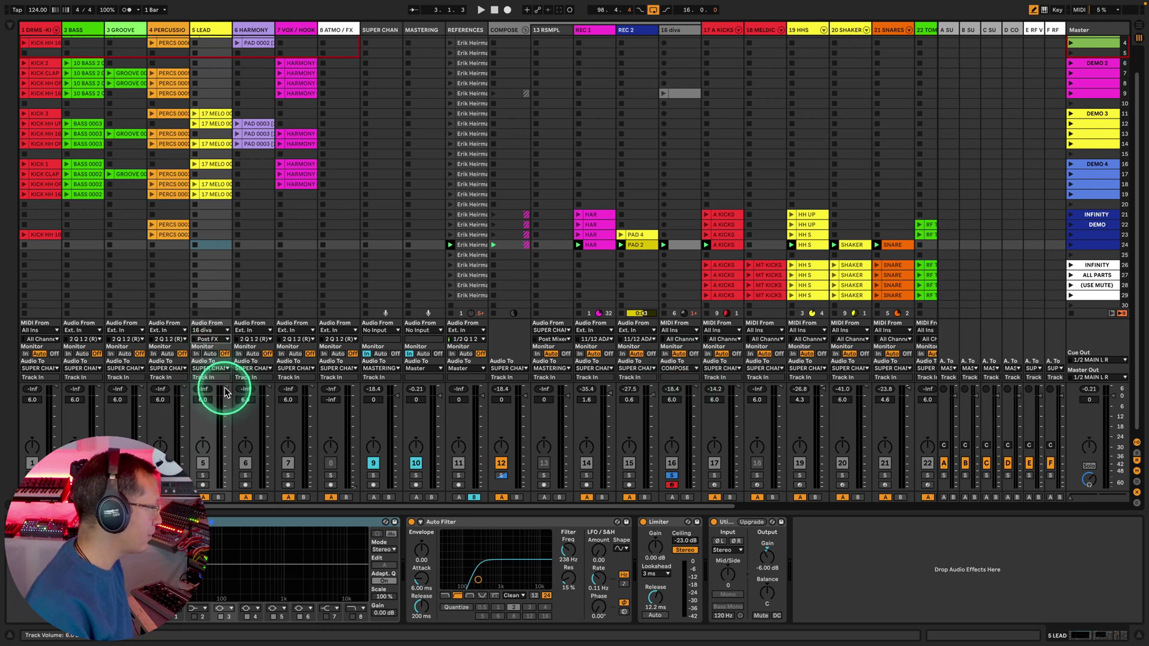
Record clip 5 LEAD 1 on armed track 5, deactivate track 16, and open the clip
left_click(202, 485, "super")
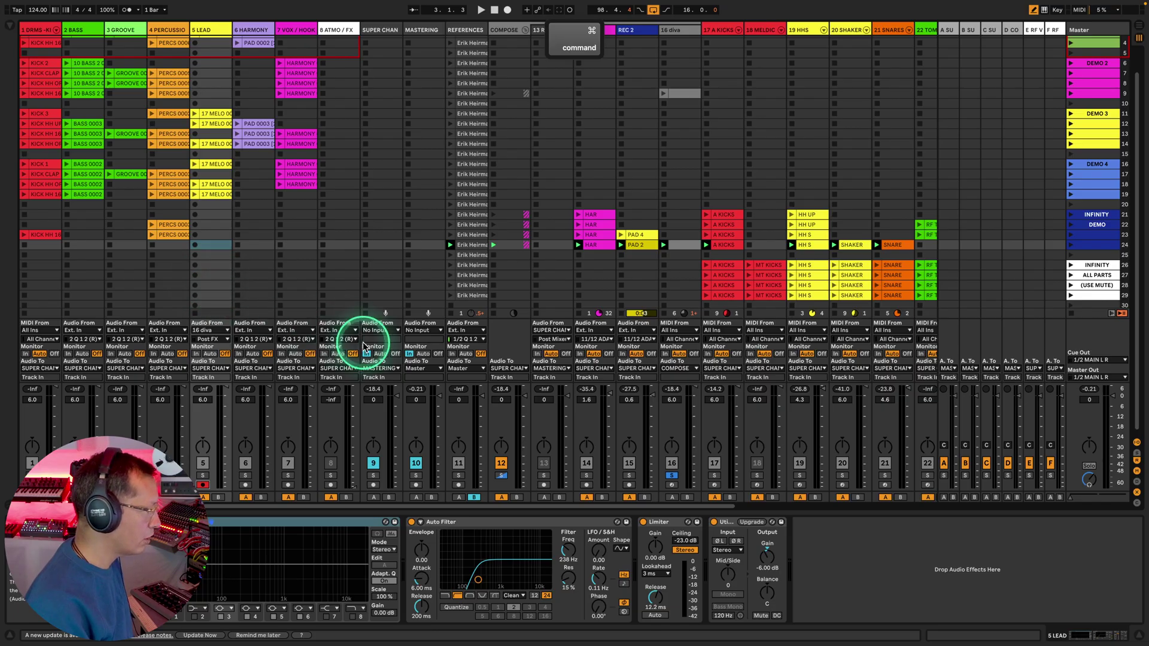
left_click(671, 475)
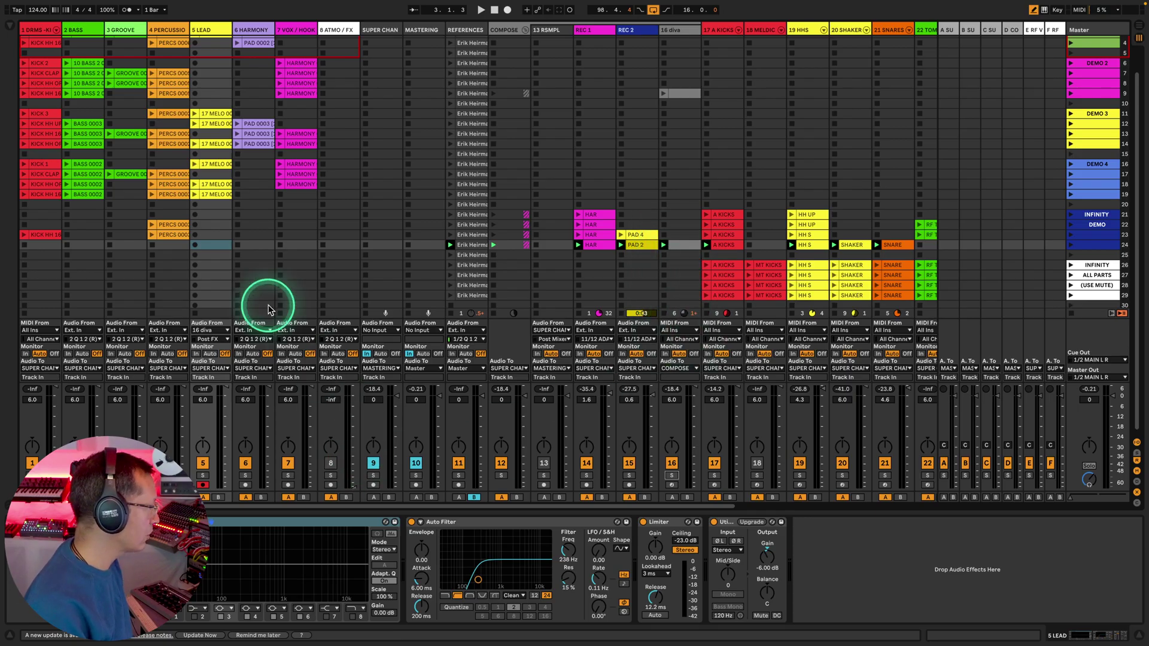
left_click(194, 246)
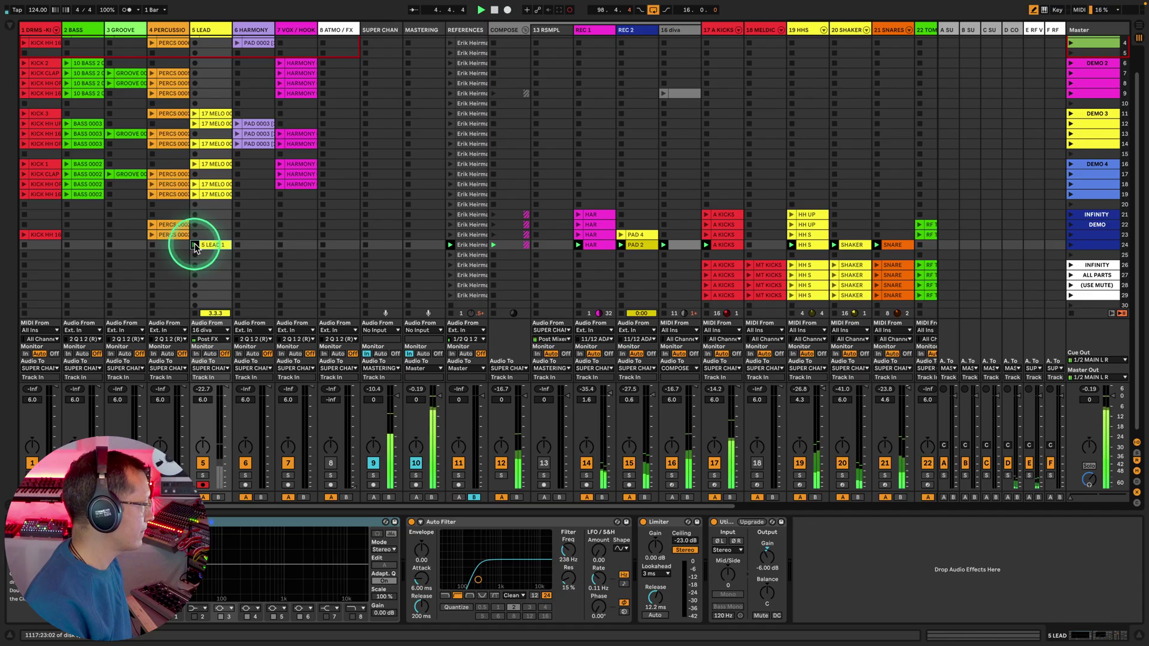
left_click(195, 245)
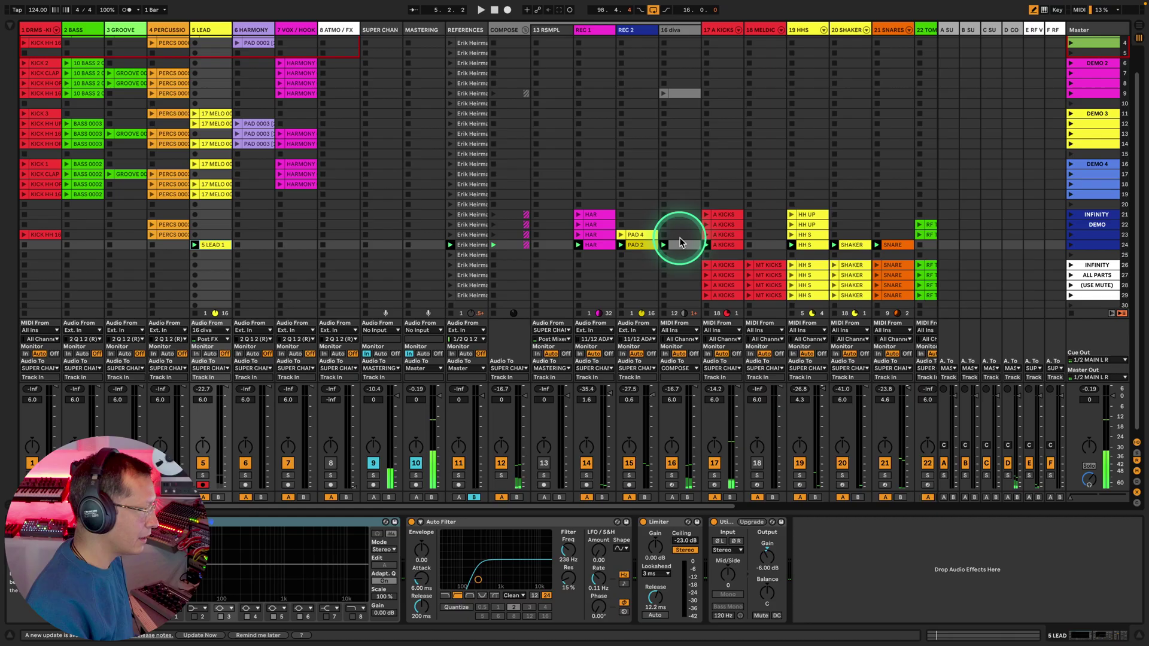
left_click(672, 462)
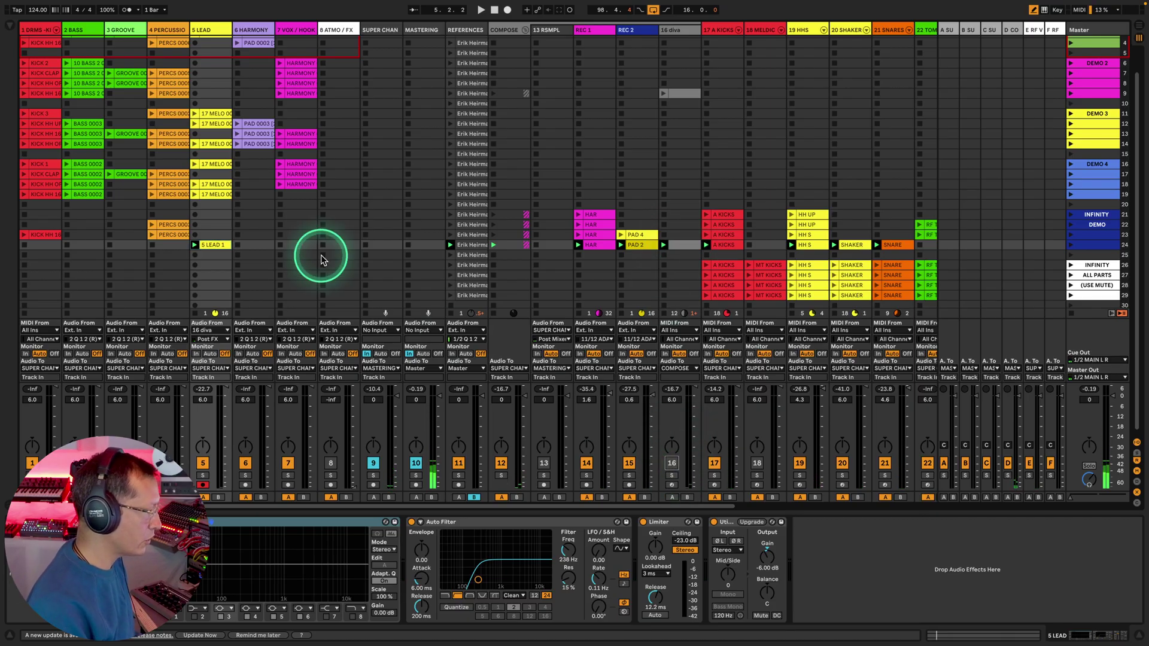
double_click(210, 245)
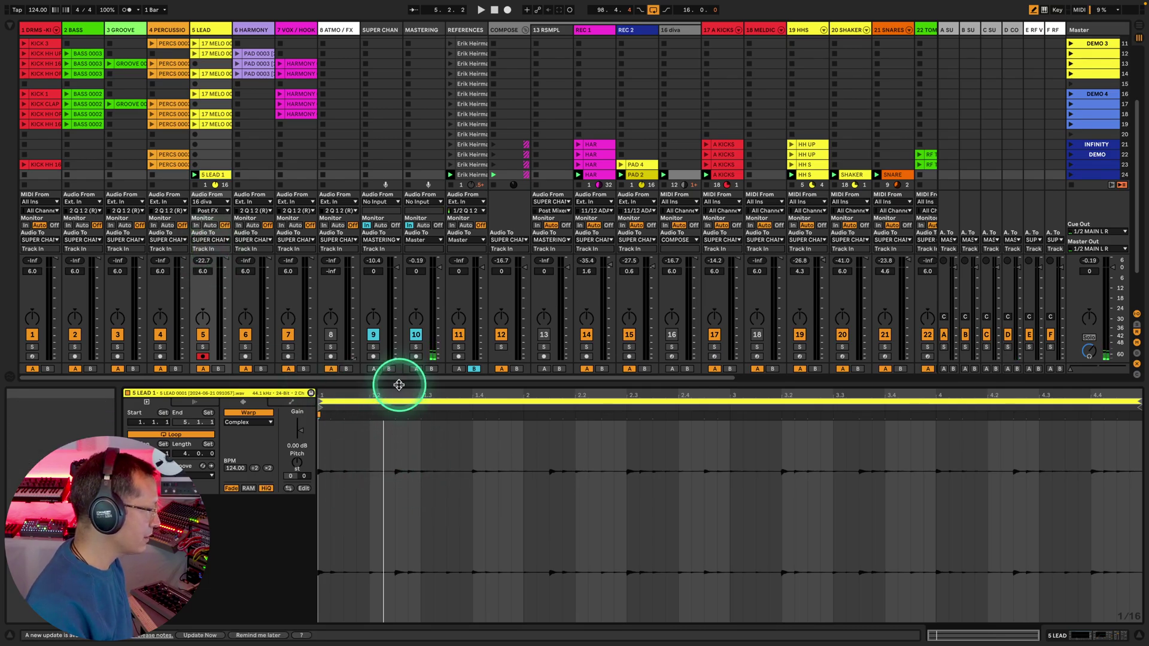
Audition 5 LEAD soloed, then deactivate the 5 LEAD track with routing rows hidden
left_click(204, 347)
key("space")
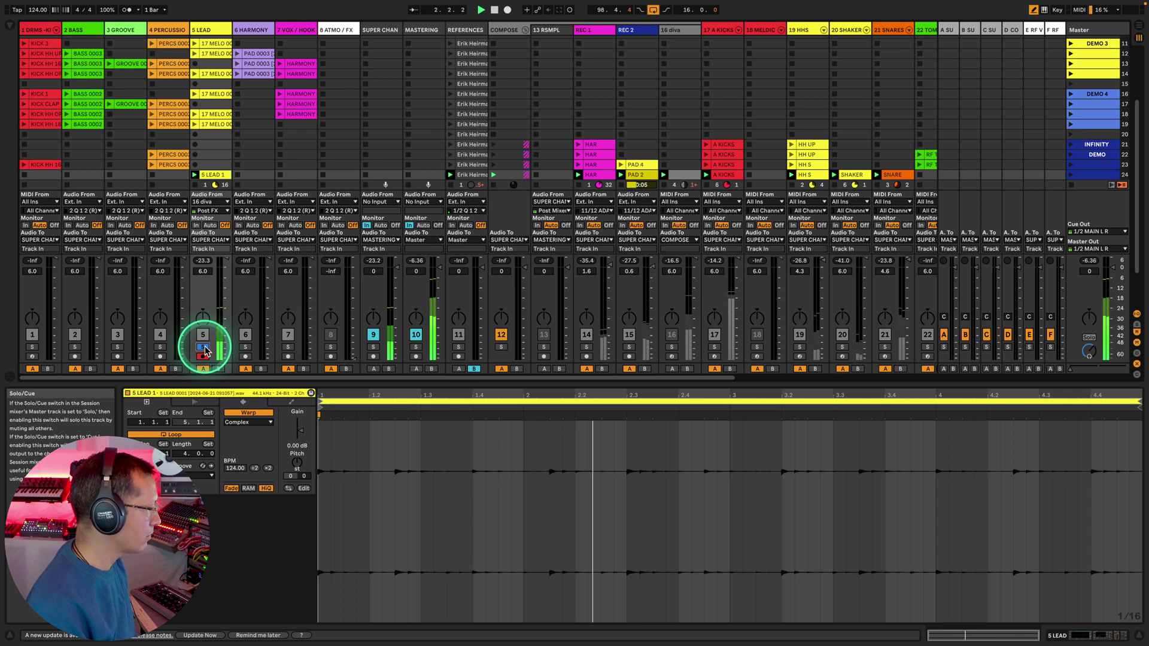
left_click(203, 347)
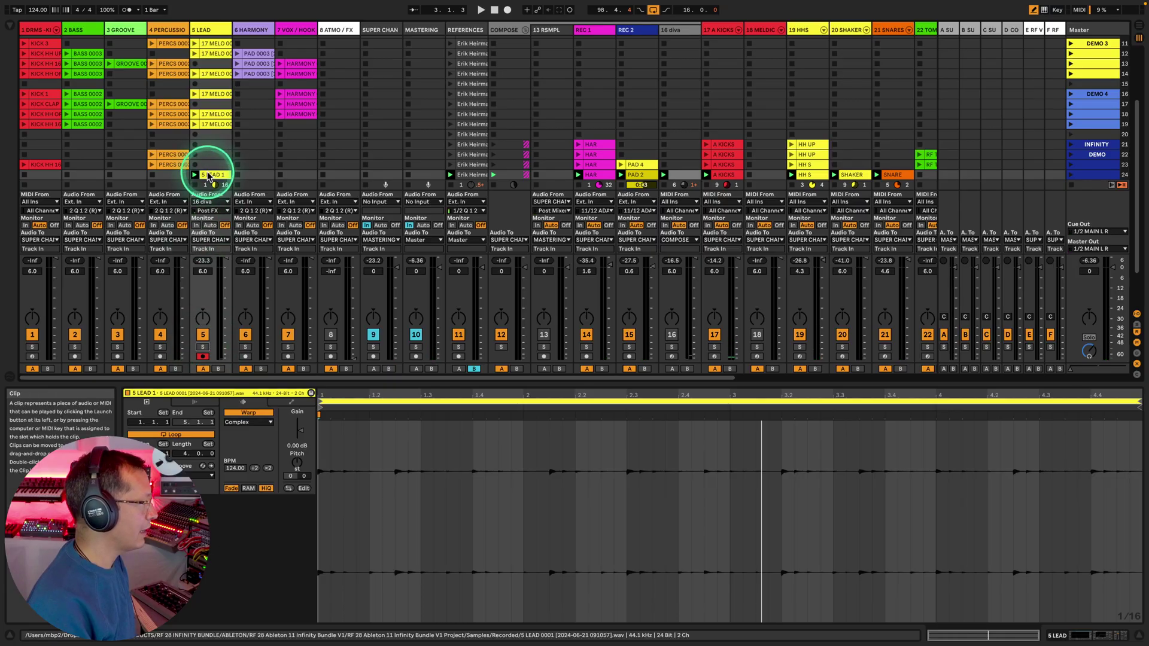
key("super+alt+i")
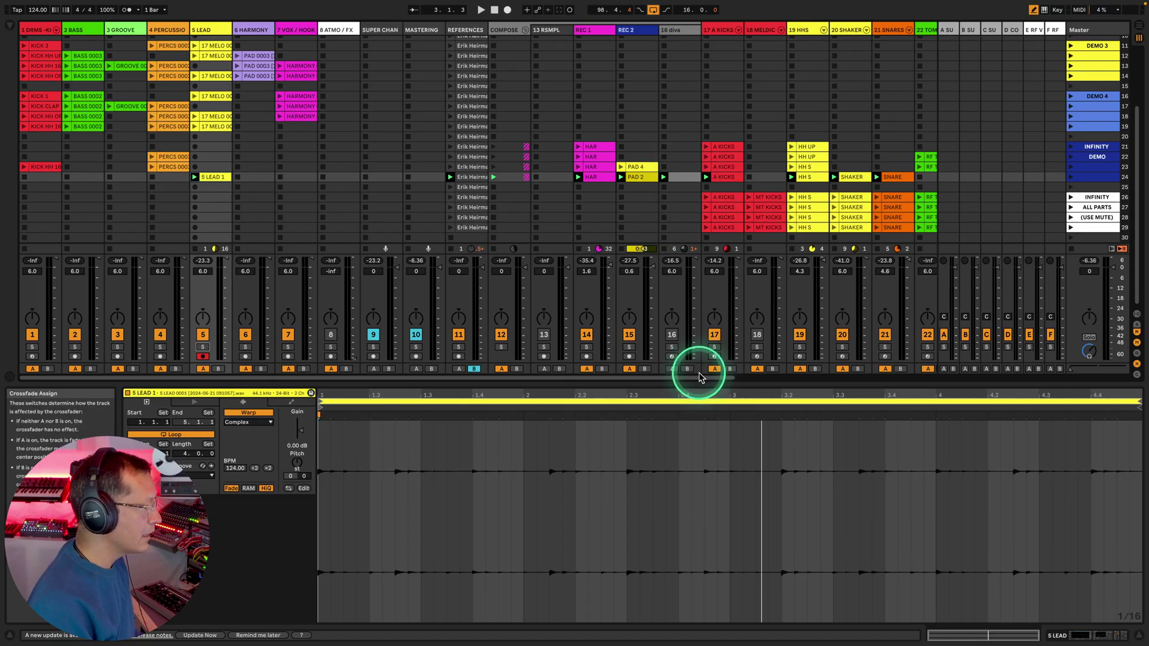
left_click_drag(700, 376, 915, 393)
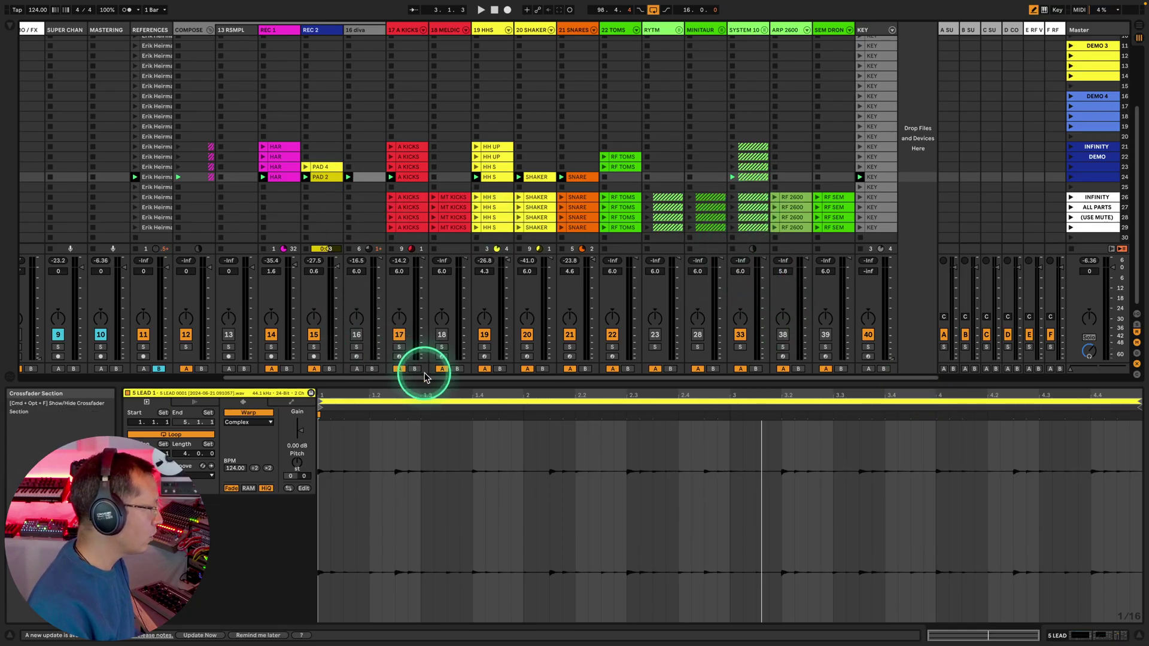
left_click_drag(426, 378, 149, 354)
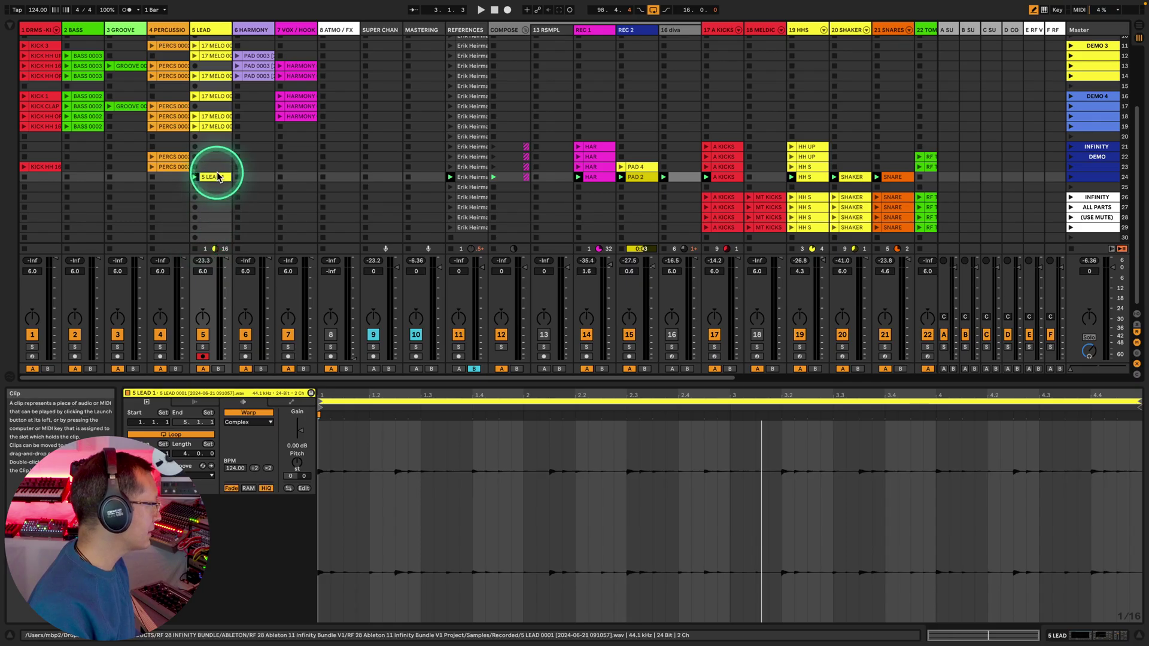
left_click(203, 335)
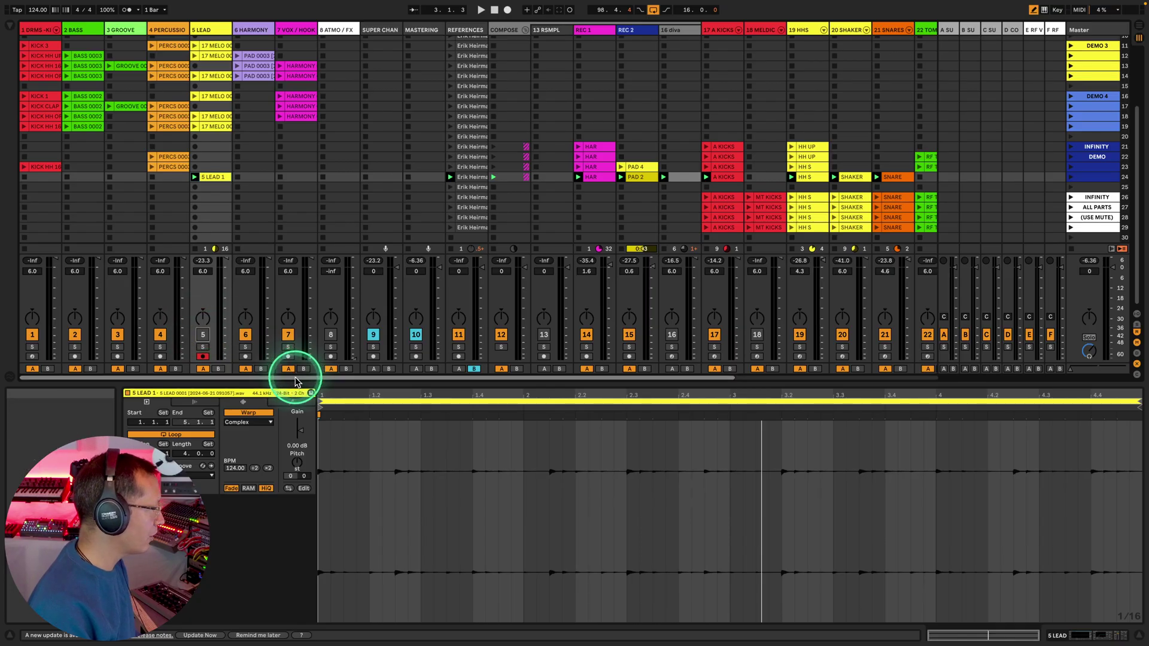
Show the routing rows again and expand the SYSTEM 10 group's SYS100 tracks
left_click_drag(295, 381, 580, 389)
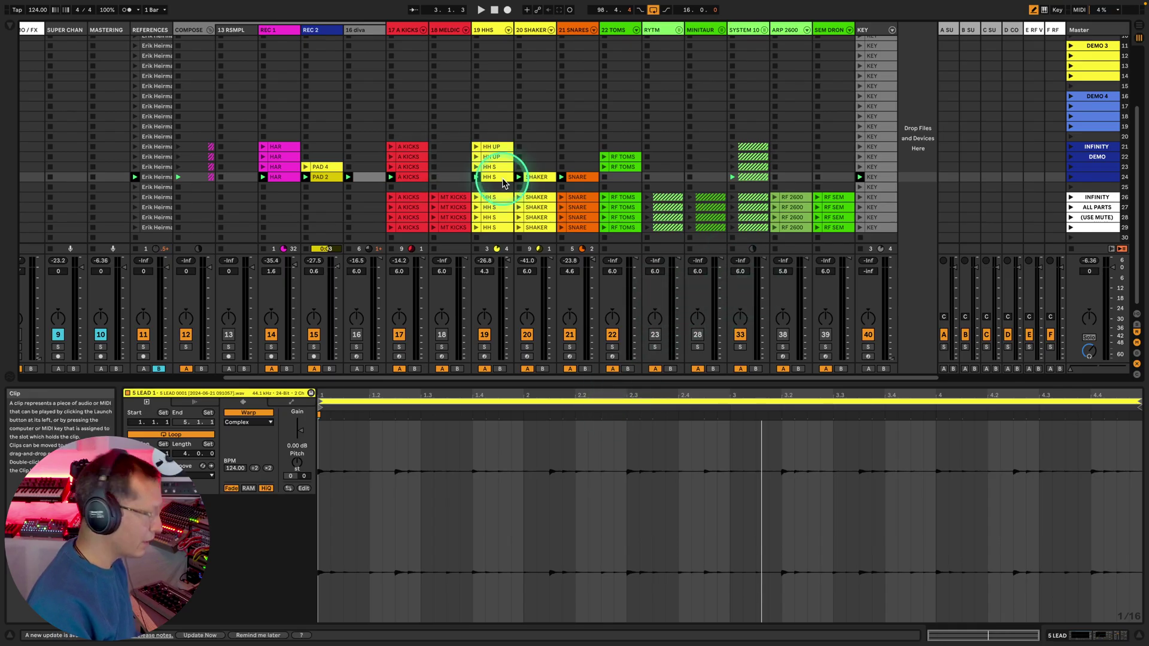
key("super+alt+i")
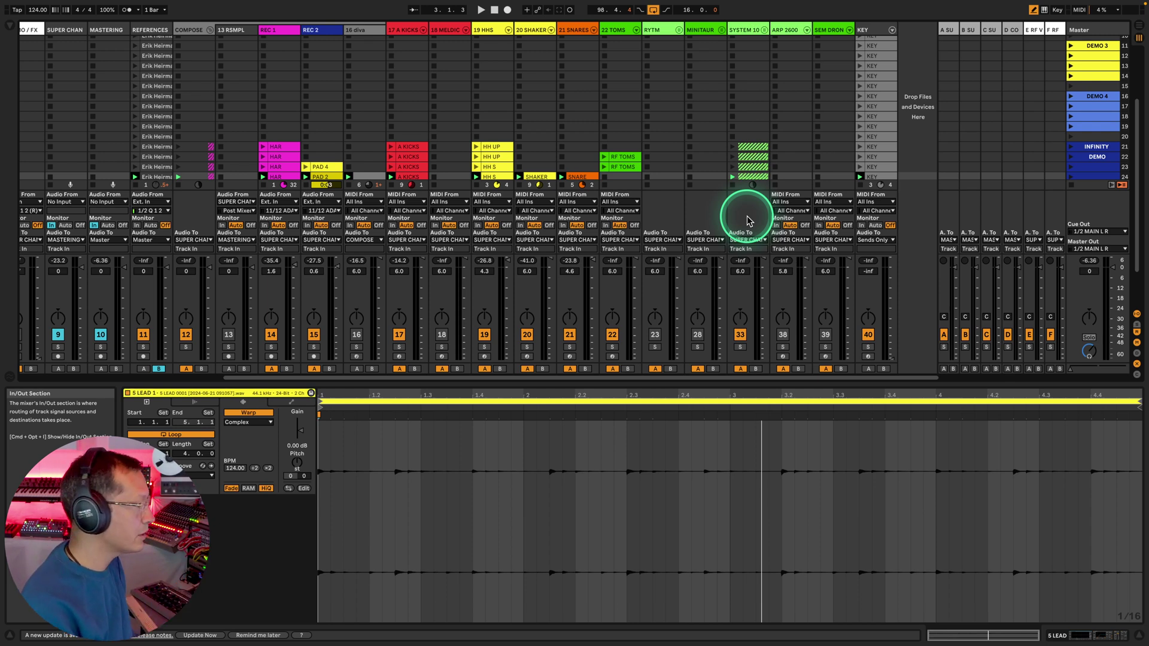
left_click(765, 31)
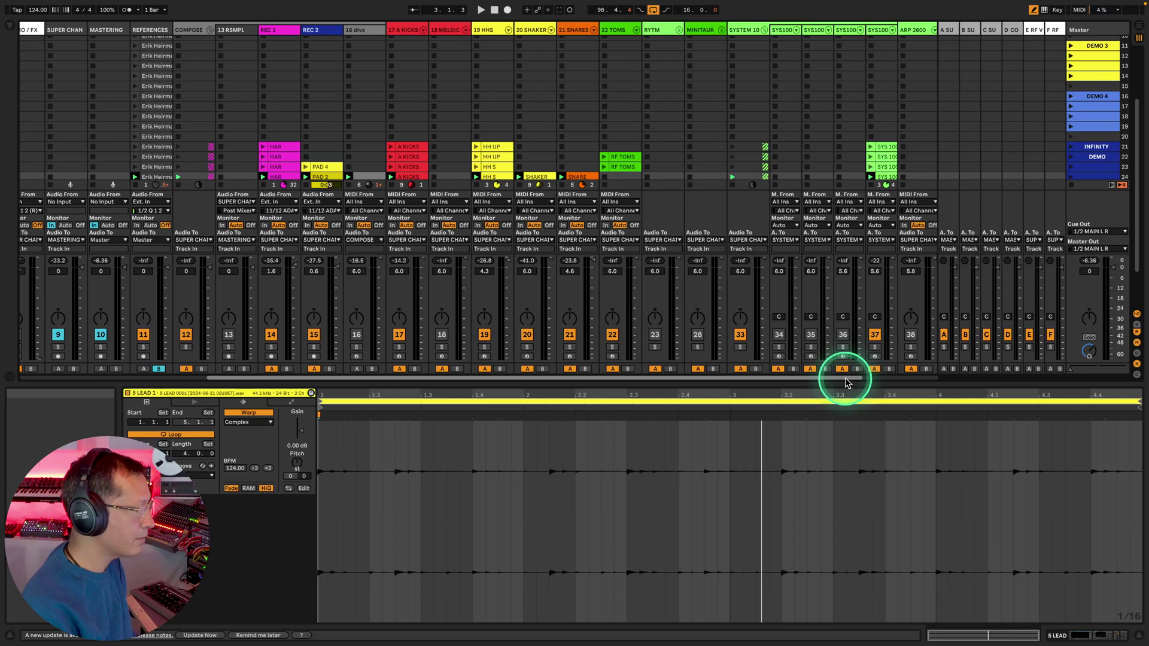
left_click_drag(846, 377, 928, 385)
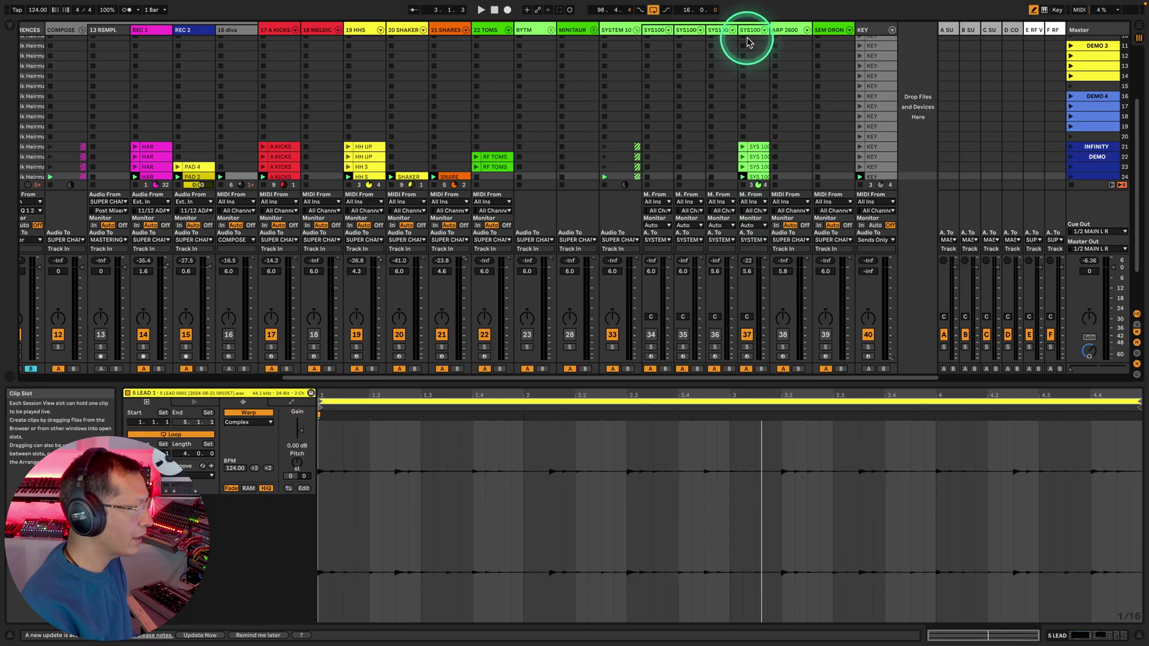
Play the session and briefly solo SYS100 track 37 to hear it alone
key("space")
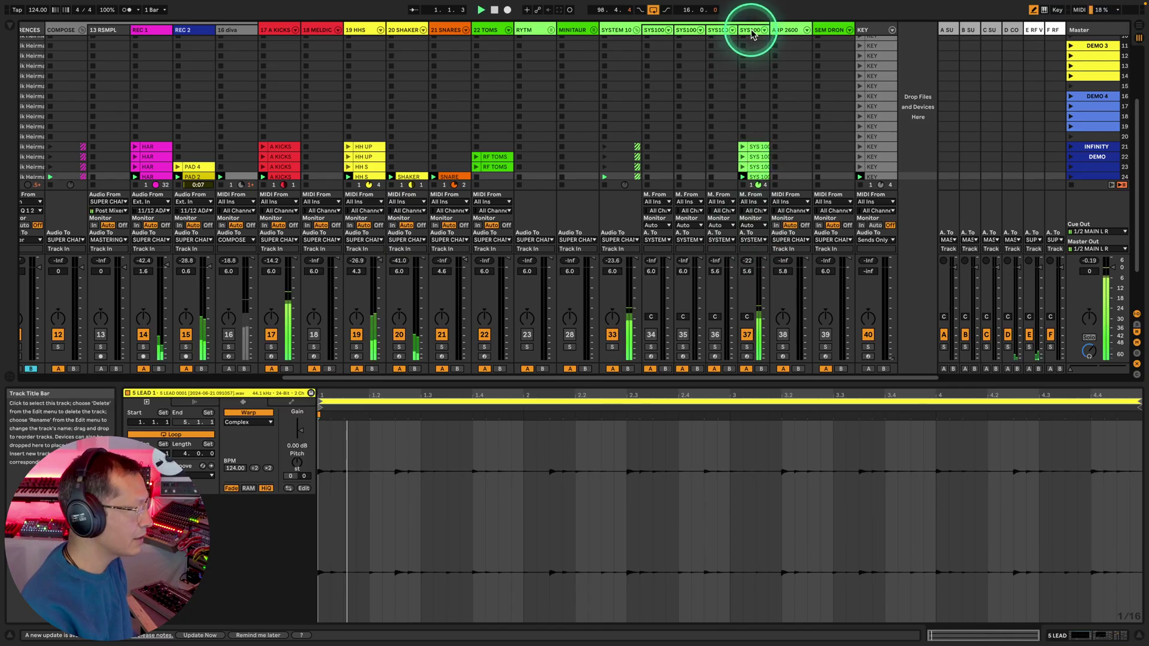
left_click(747, 347)
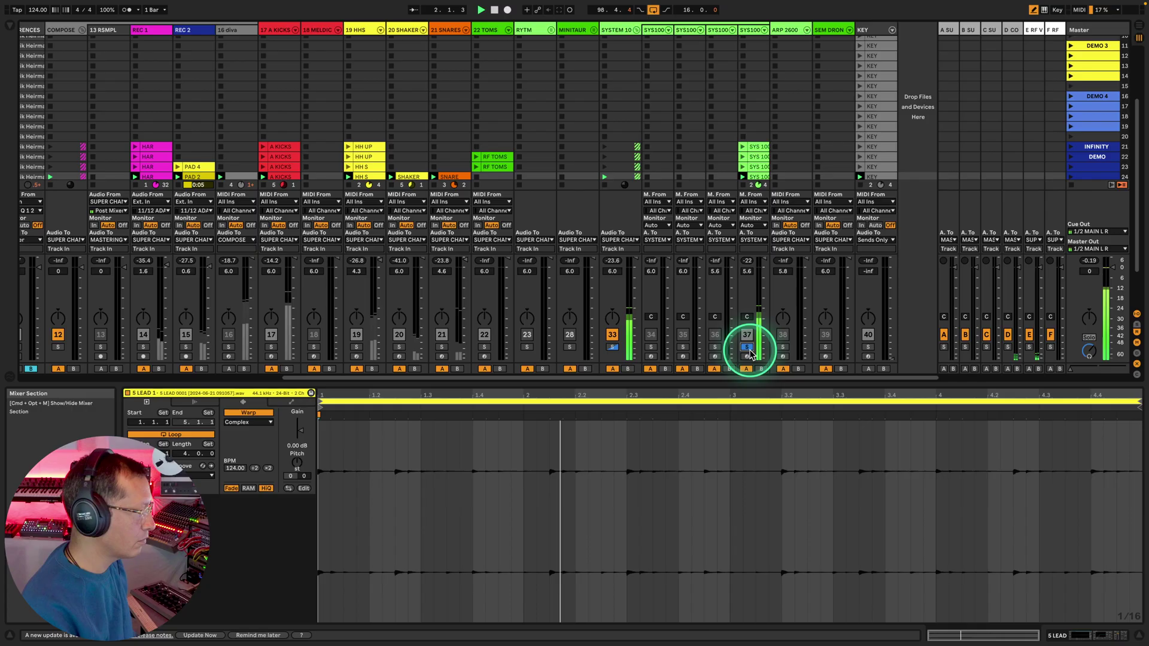
left_click(747, 348)
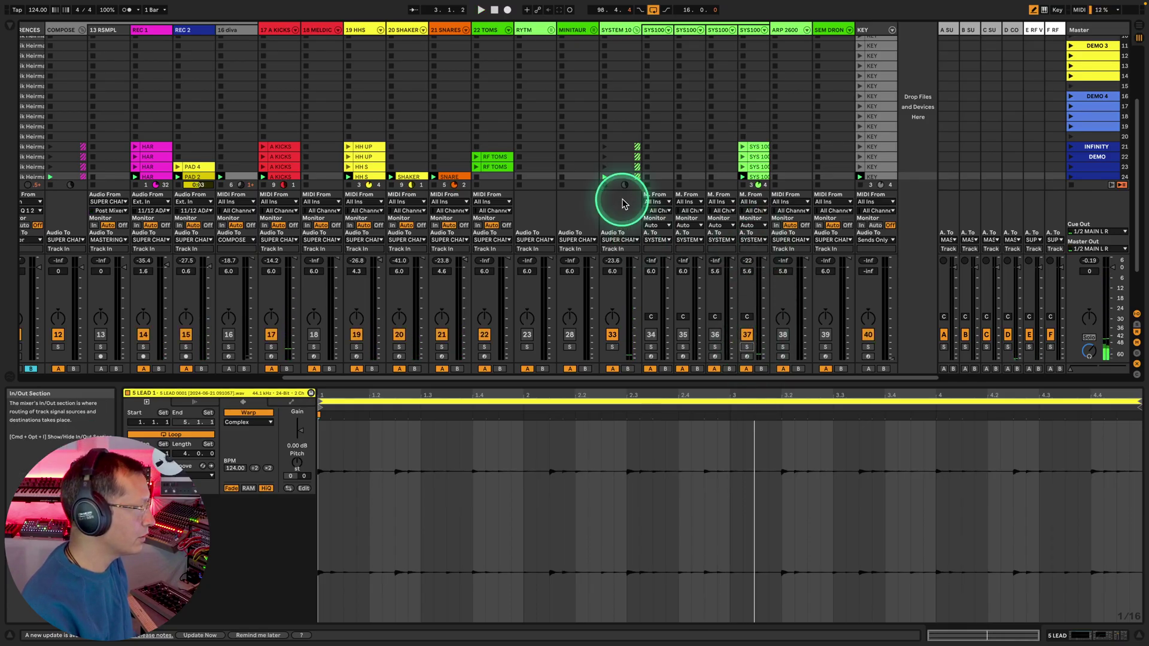
Hide the routing rows and select the 2 BASS track to show its device chain
left_click(636, 30)
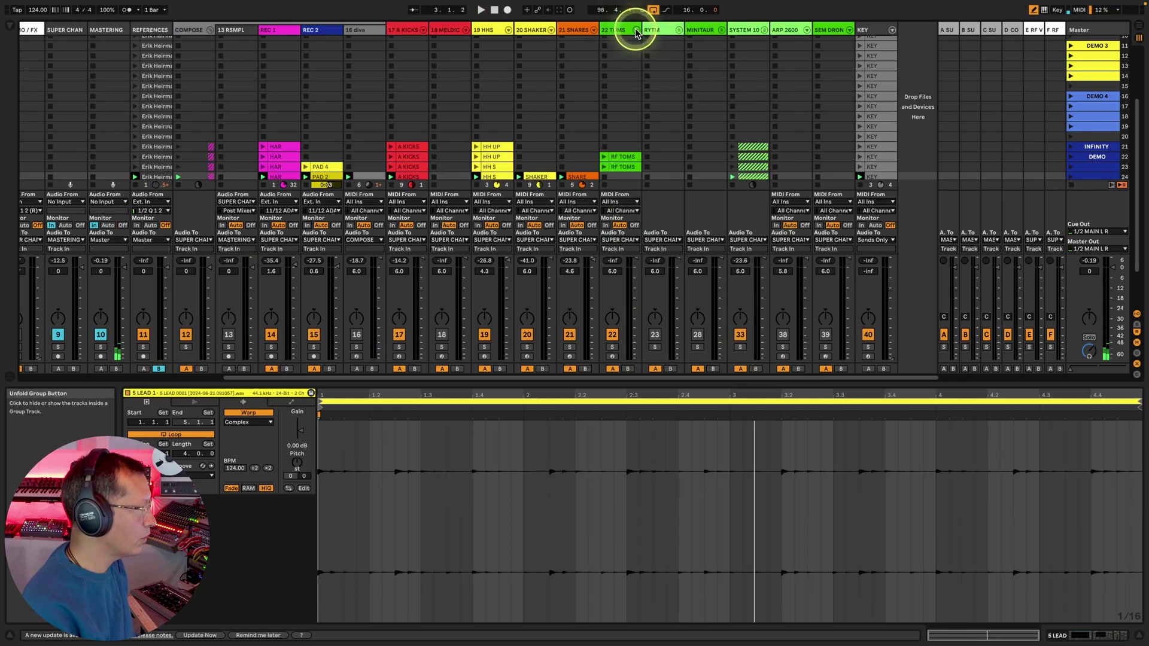
left_click(763, 30)
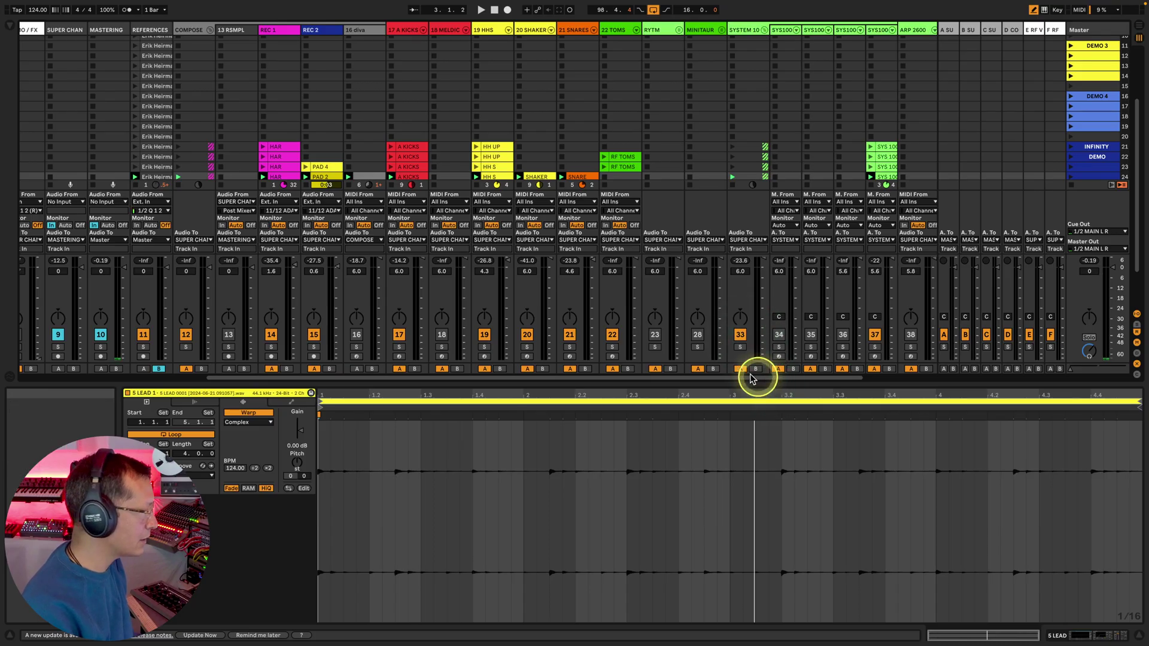
left_click_drag(441, 378, 215, 380)
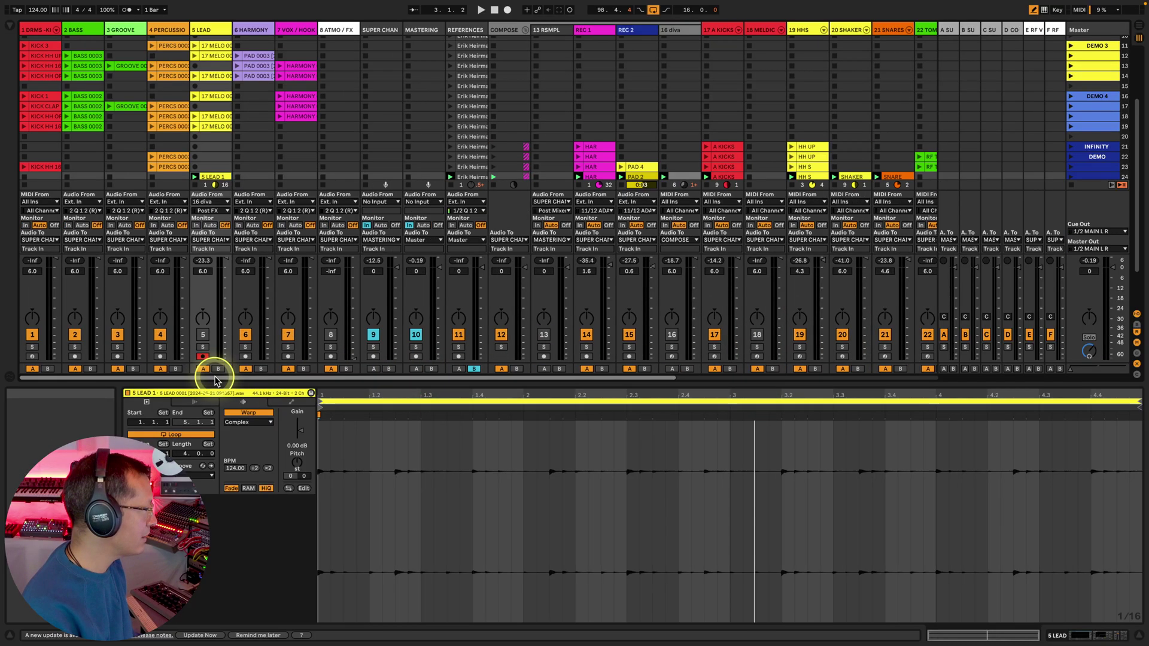
key("super+alt+i")
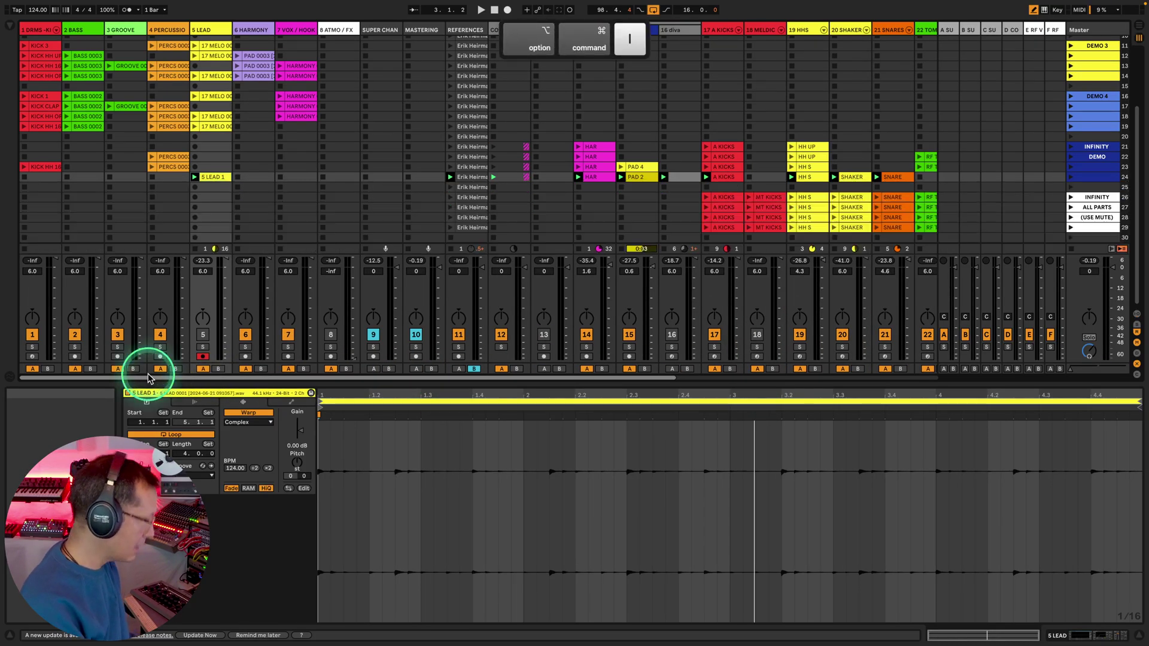
left_click(80, 30)
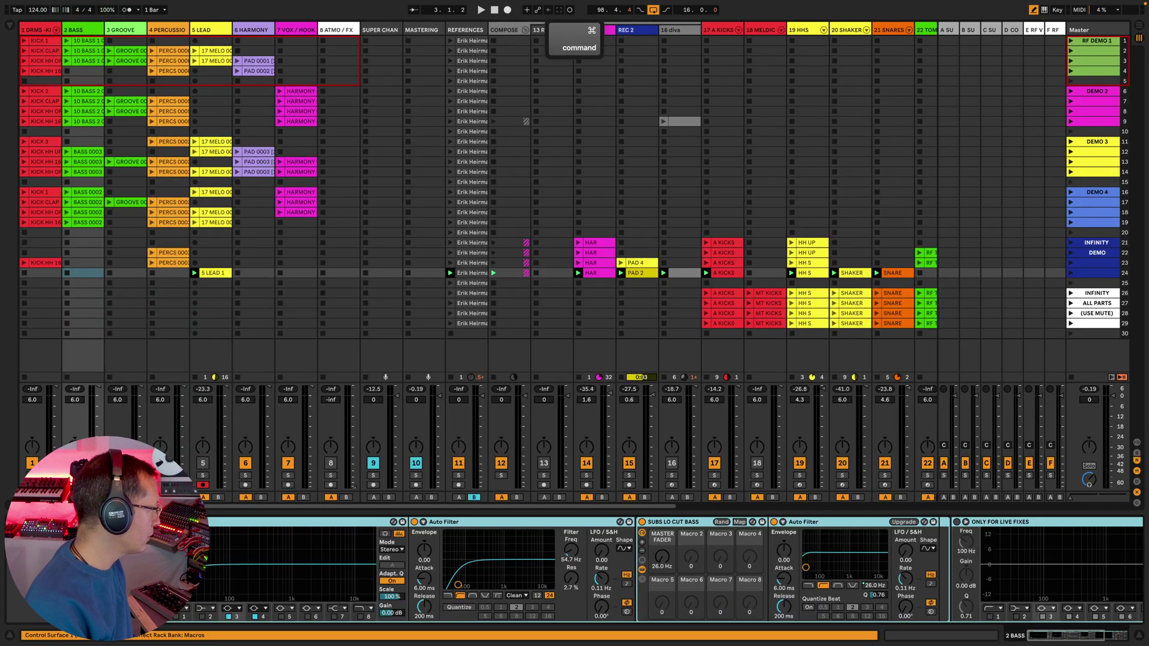
Arm 2 BASS and set its input to SYS100 TAPE OPEN
left_click(75, 485)
key("super+alt+i")
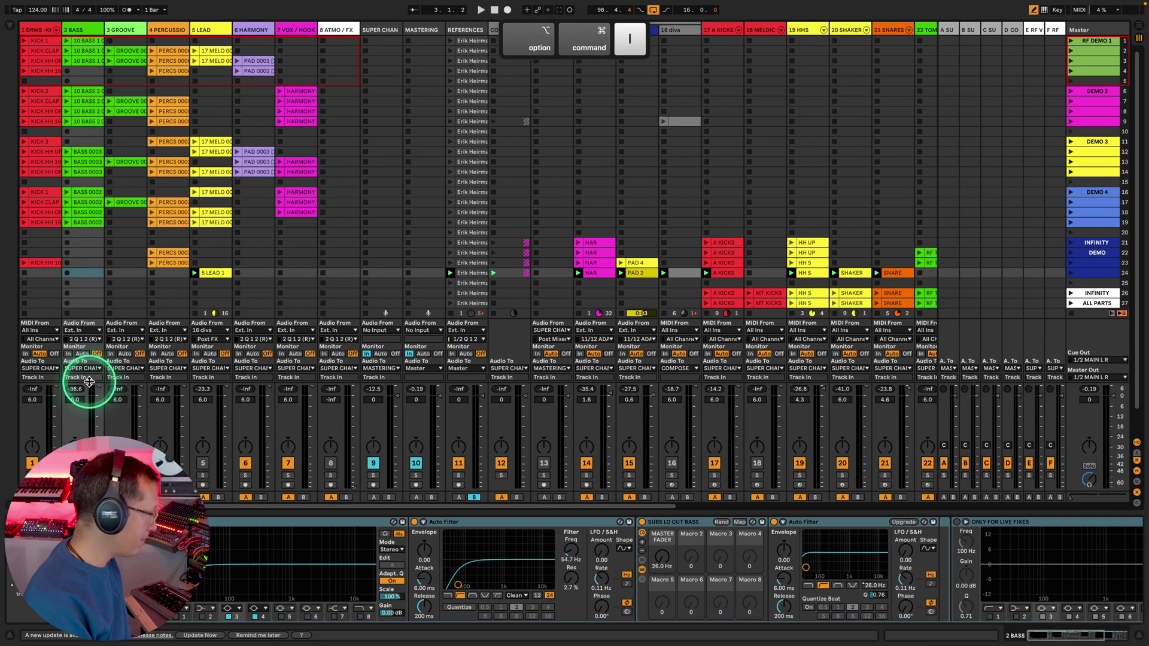
left_click(86, 332)
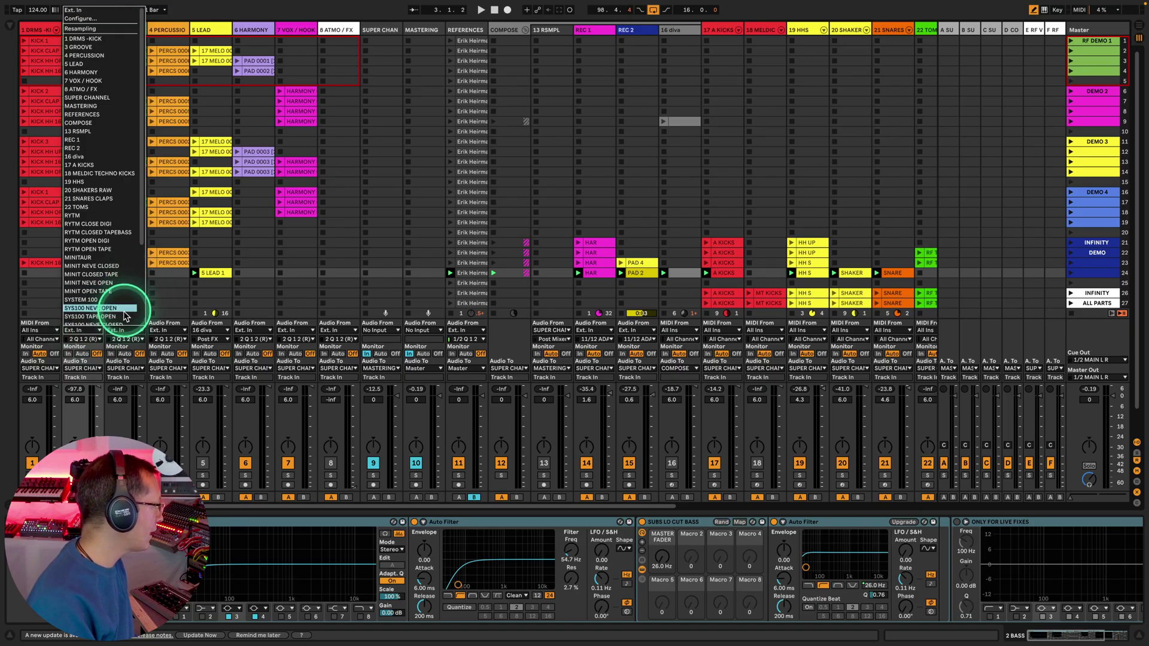
left_click(126, 316)
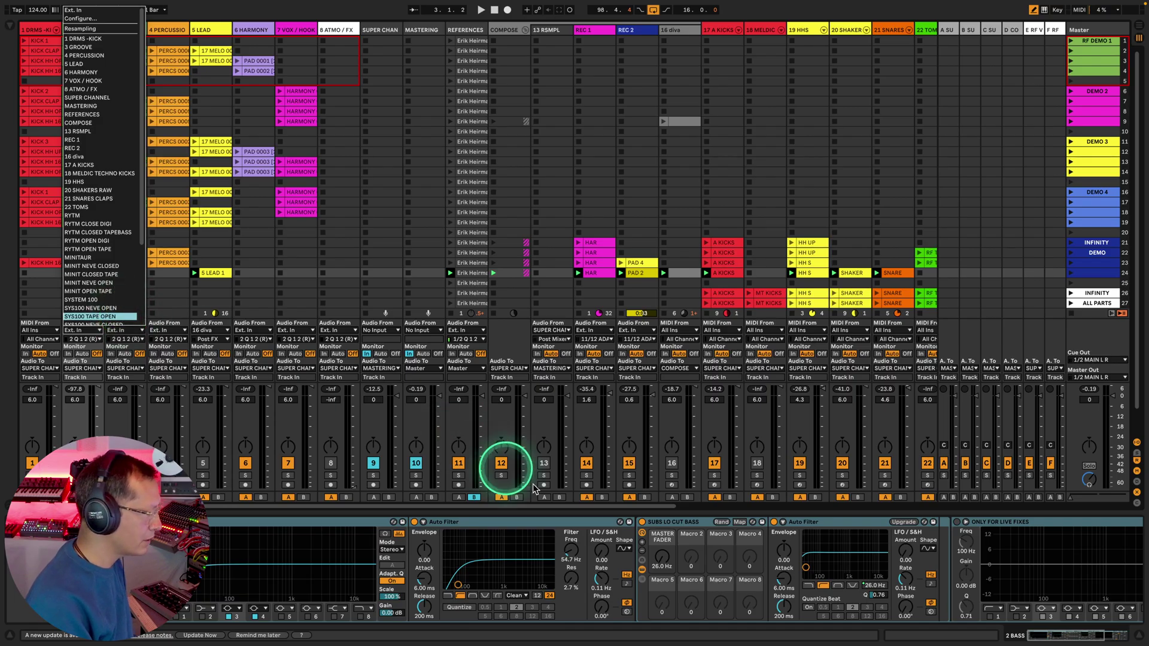
Check SYS100 track 37's chain, then switch 2 BASS's input to SYS100 TAPE CLOSED
left_click_drag(625, 509, 866, 521)
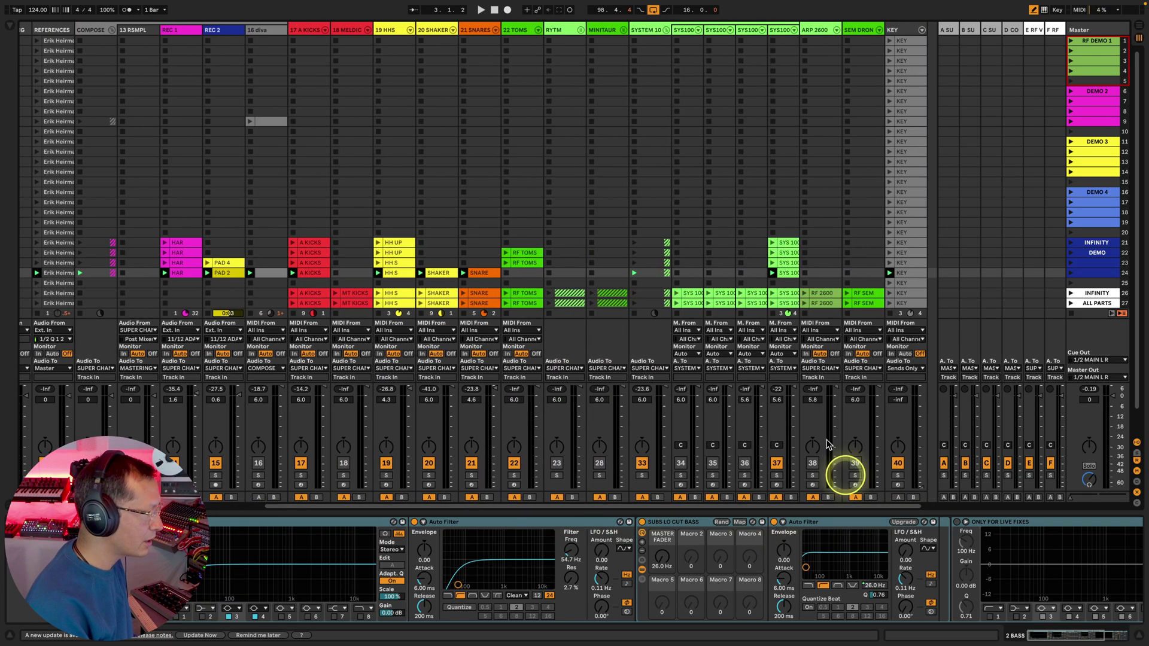
left_click(785, 33)
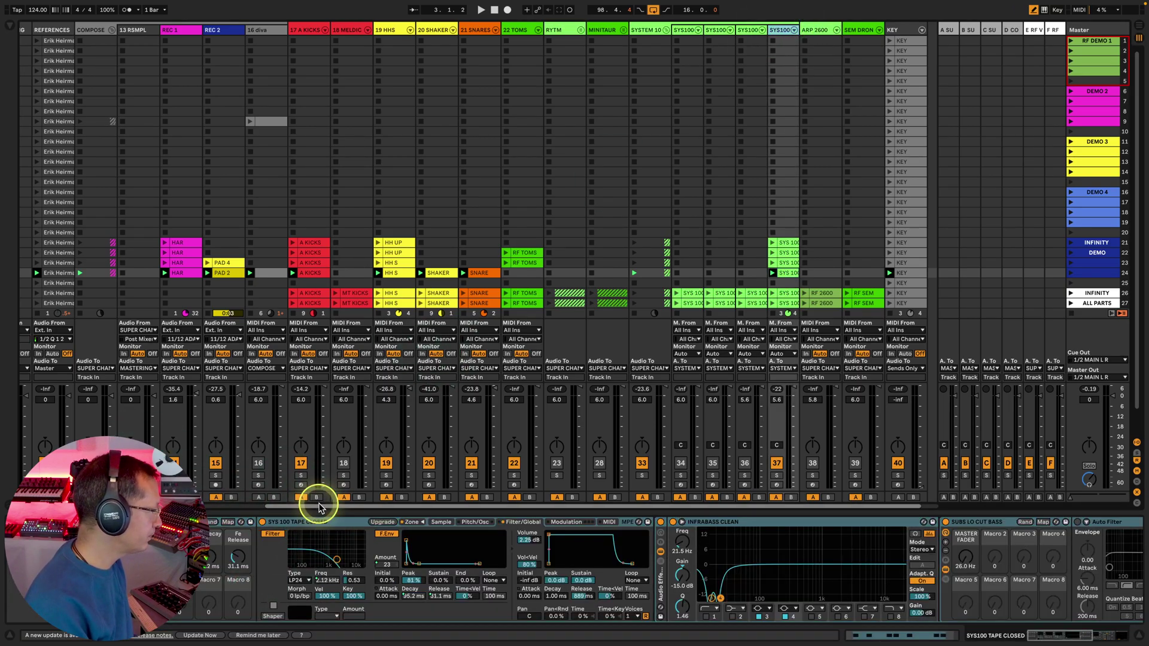
left_click_drag(318, 507, 95, 507)
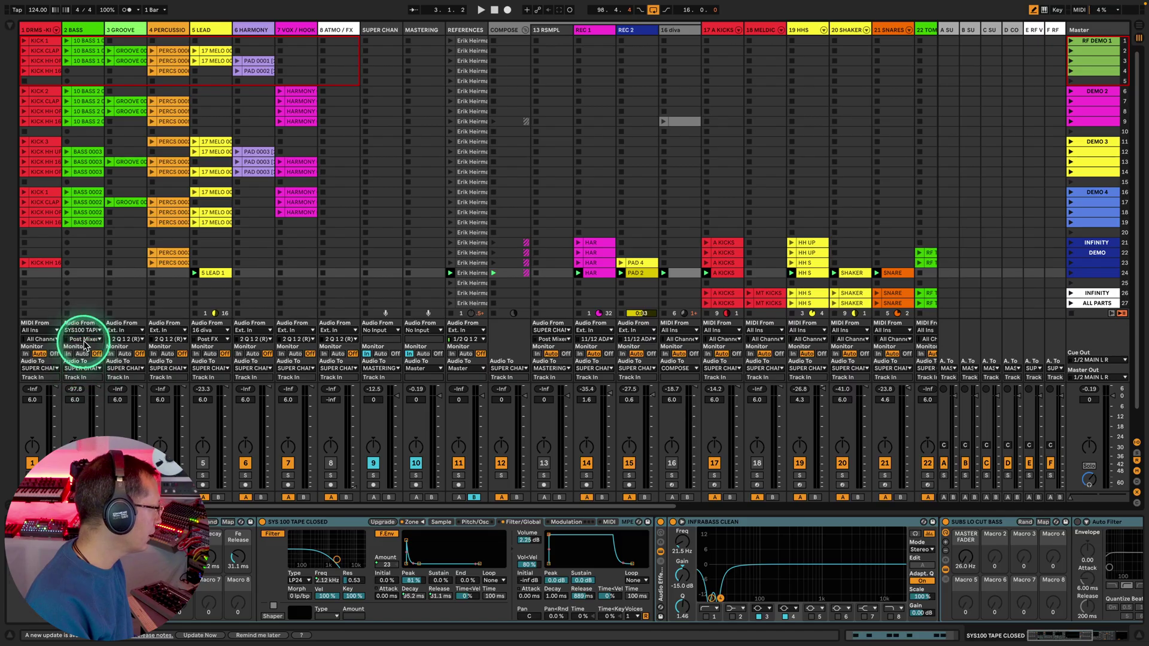
left_click(83, 331)
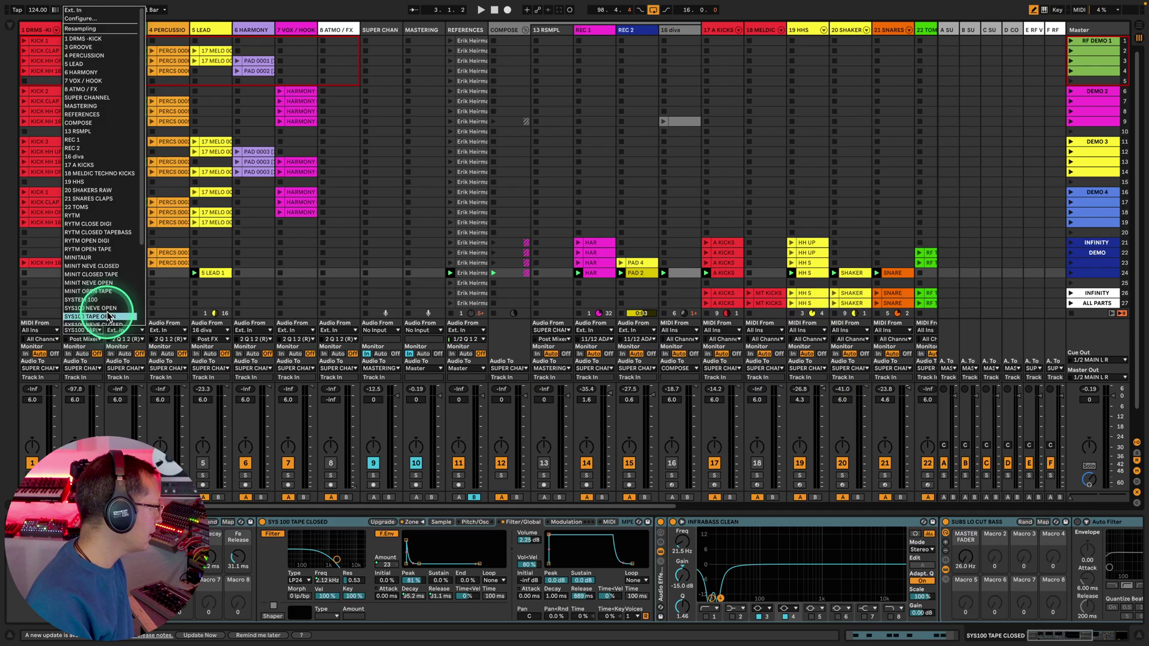
scroll(105, 323, "down", 2)
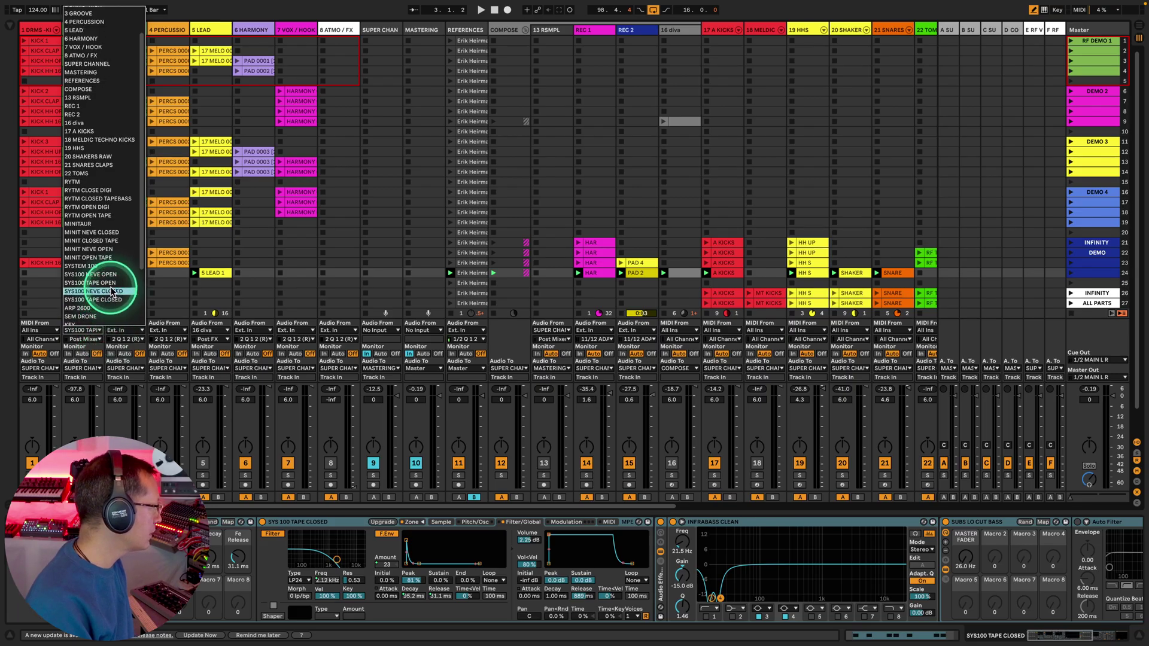
left_click(113, 300)
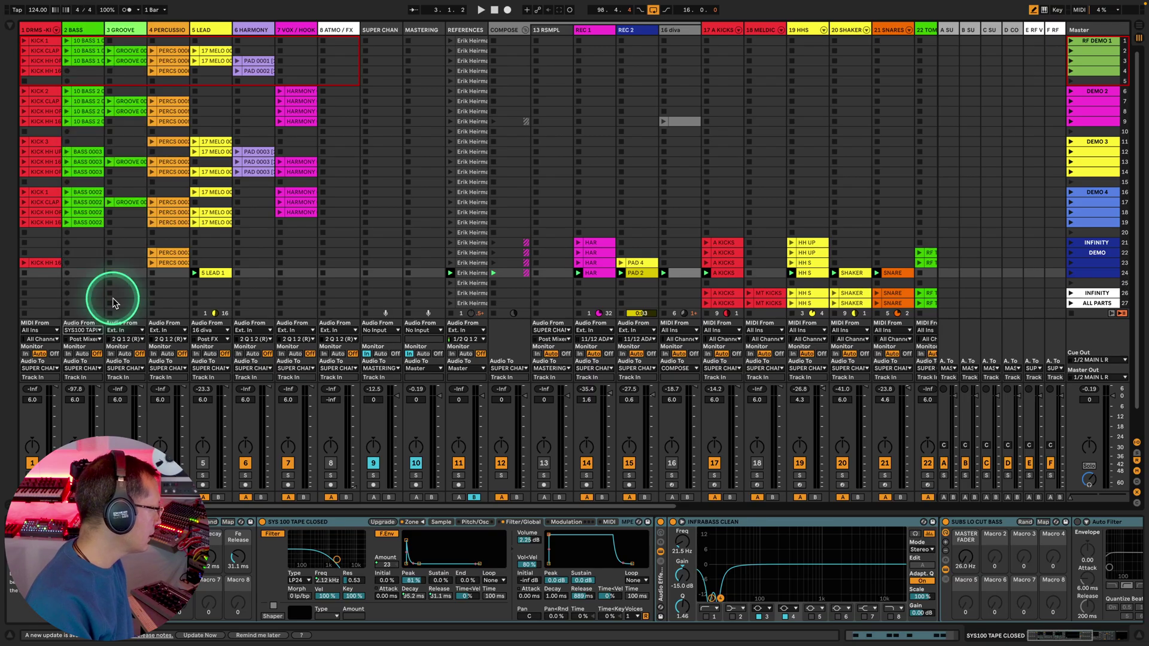
Record the System 100 signal, tapped Post FX, as a new 2 BASS 1 clip in row 24
left_click(87, 340)
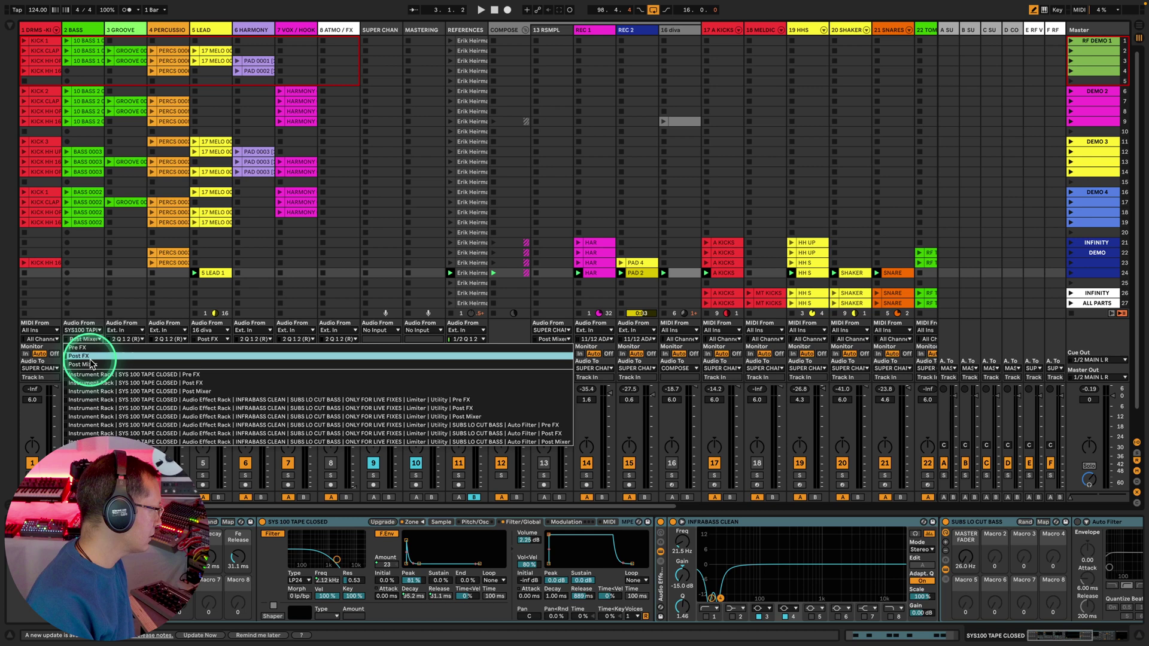
left_click(87, 356)
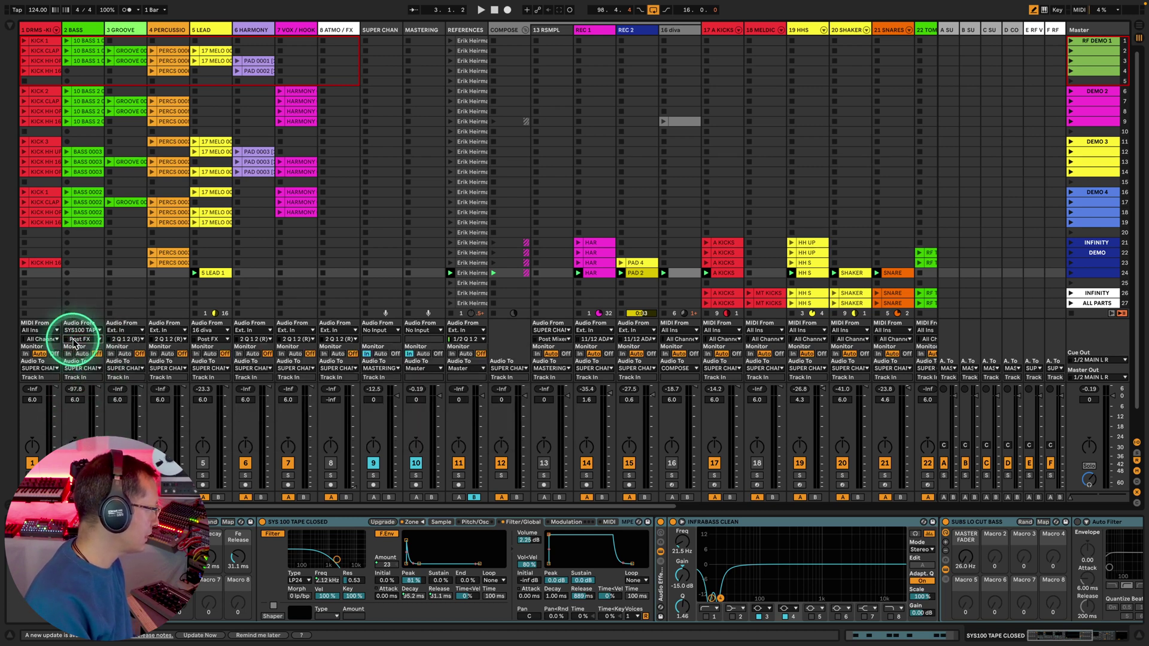
left_click(67, 273)
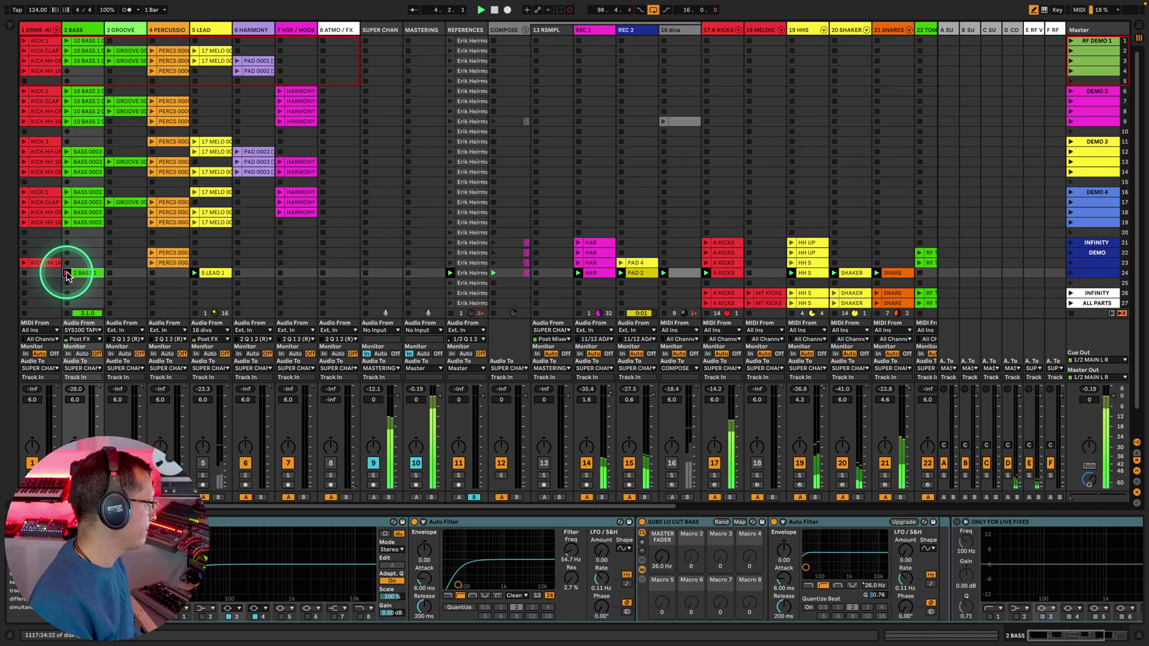
left_click(67, 274)
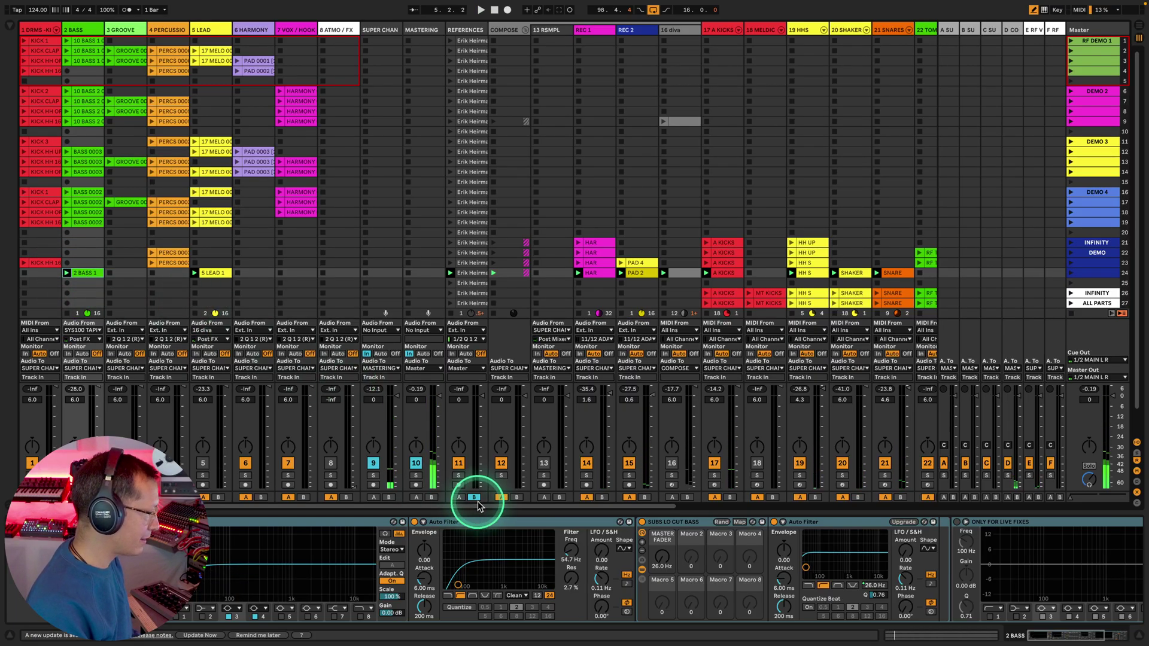
Mute the SYS100 synth track and fold its group away
left_click_drag(479, 506, 825, 526)
left_click(653, 455)
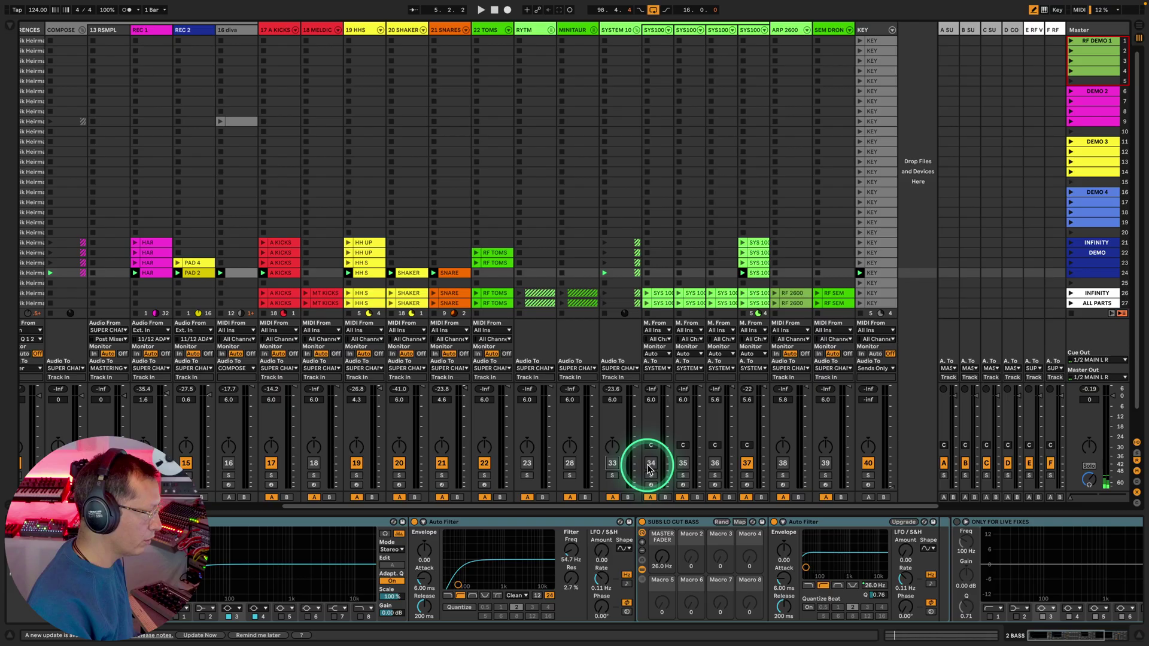
left_click(637, 29)
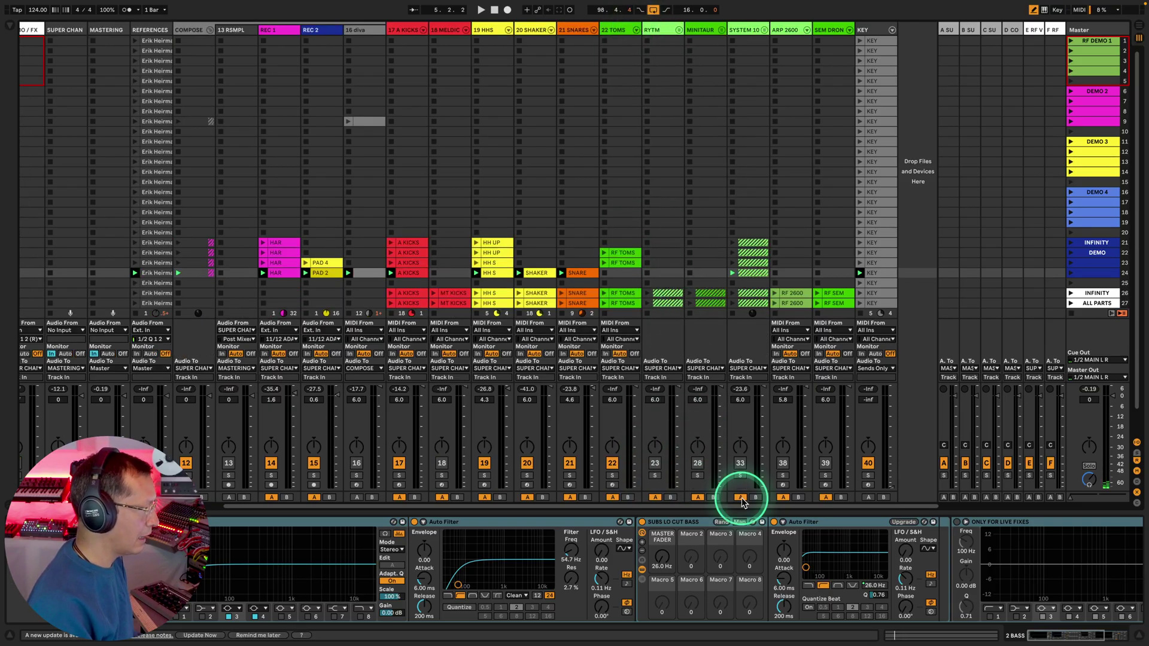
Select the recorded 2 BASS 1 clip and play it back
left_click_drag(742, 502, 222, 479)
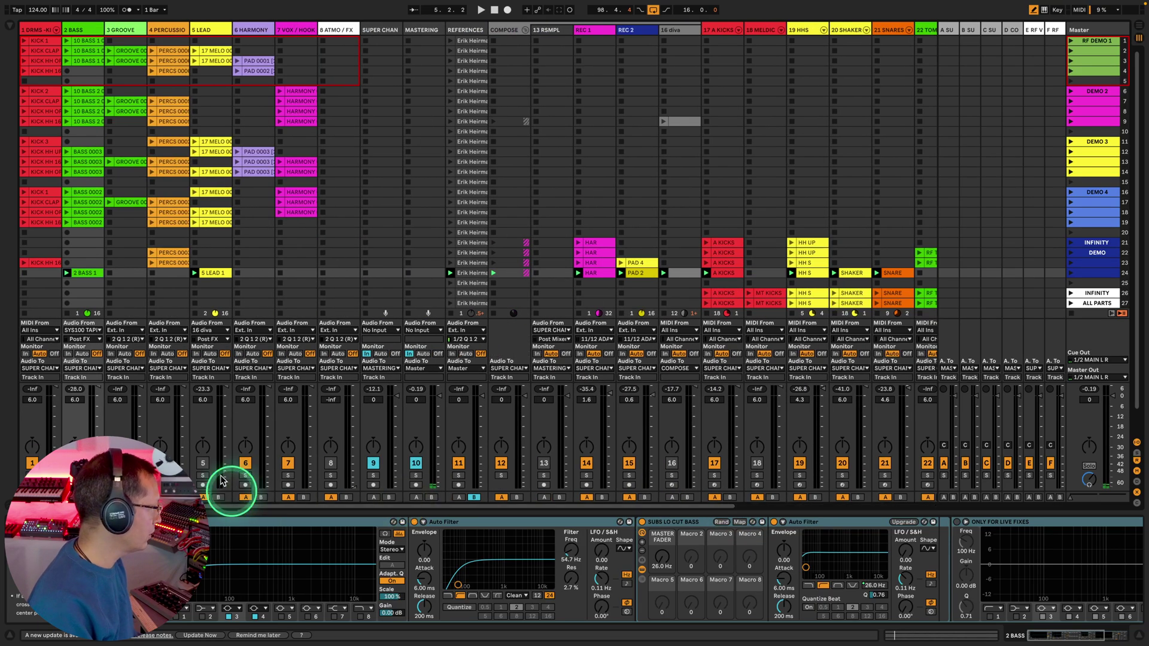
left_click(70, 273)
left_click(82, 331)
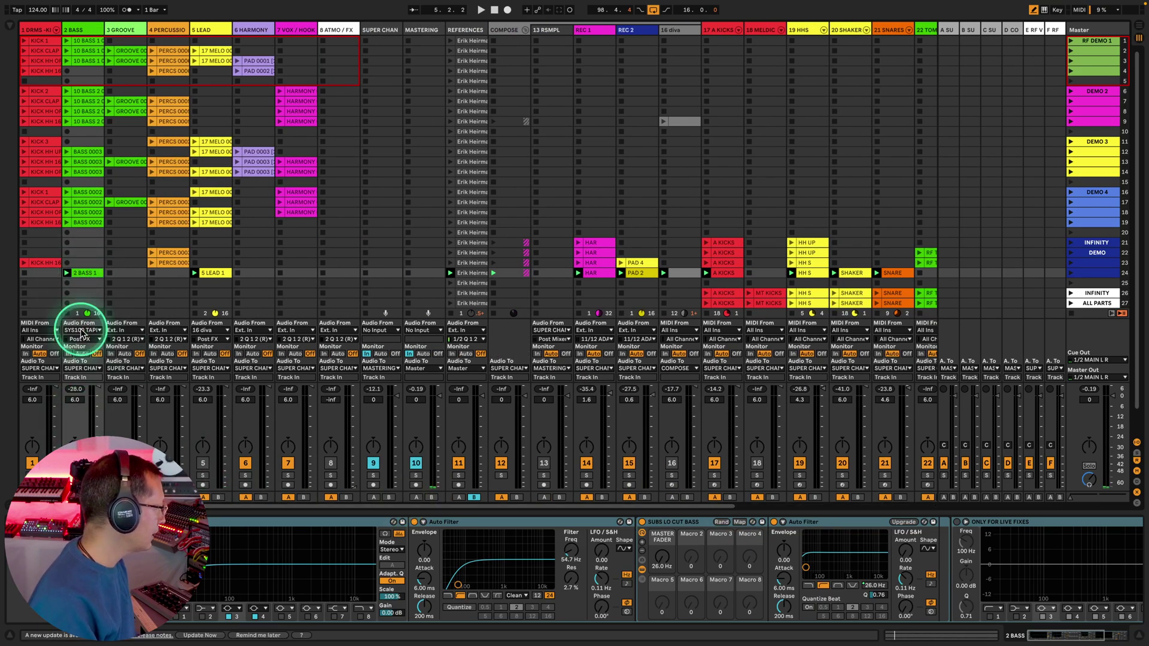
left_click(84, 272)
key("space")
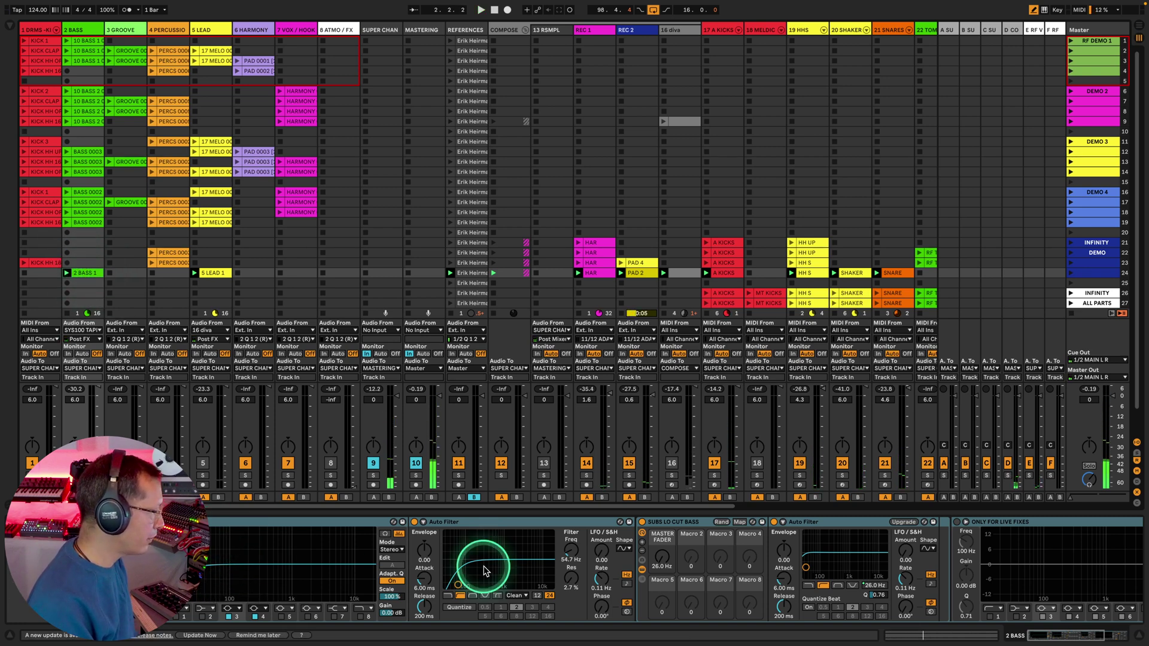
left_click_drag(1064, 639, 1096, 642)
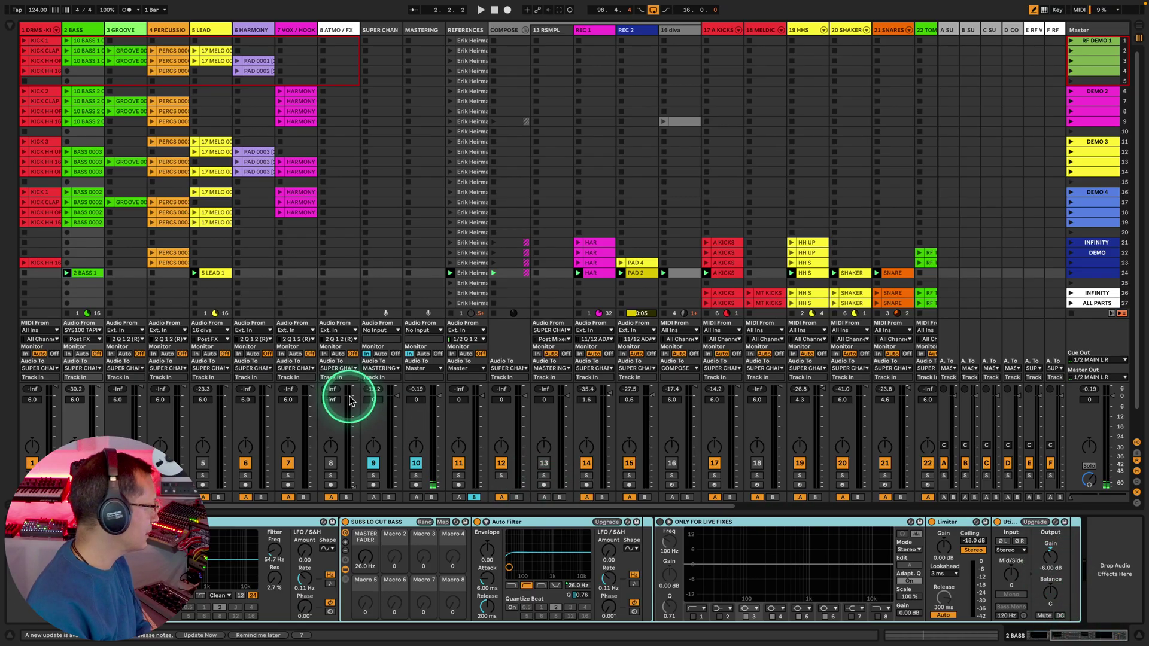
Raise the 2 BASS 1 clip's gain to 6.00 dB
left_click(85, 273)
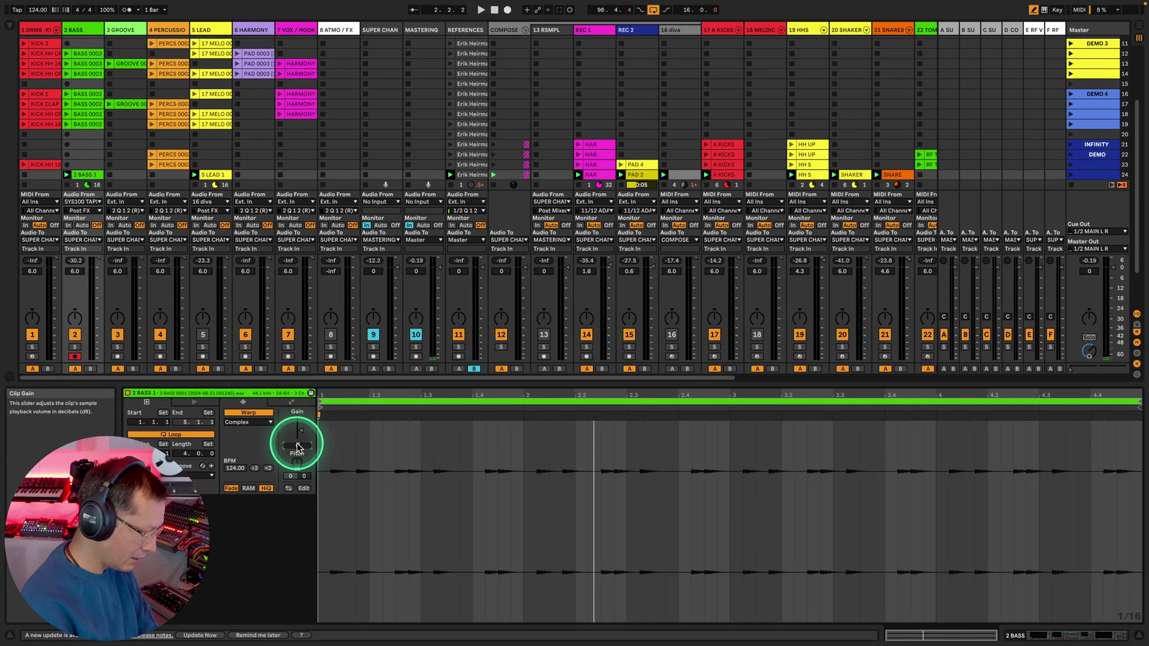
left_click_drag(297, 446, 300, 384)
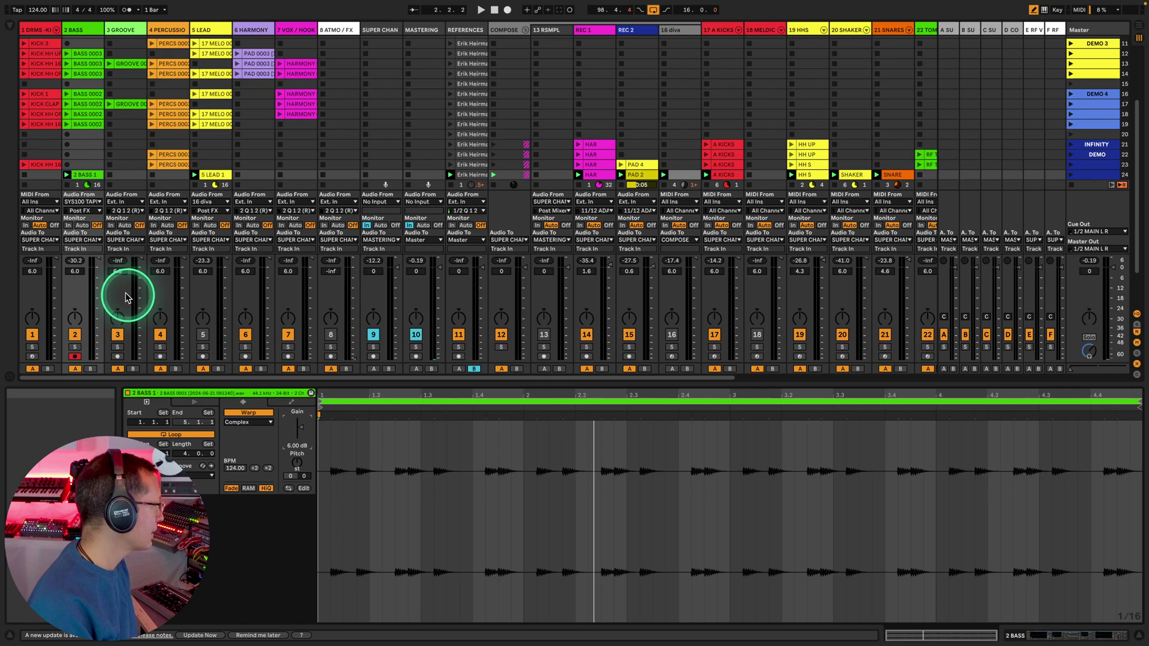
key("space")
Set the bass track volume to about -24.2 dB, show more scenes and replay from the start
left_click(103, 277)
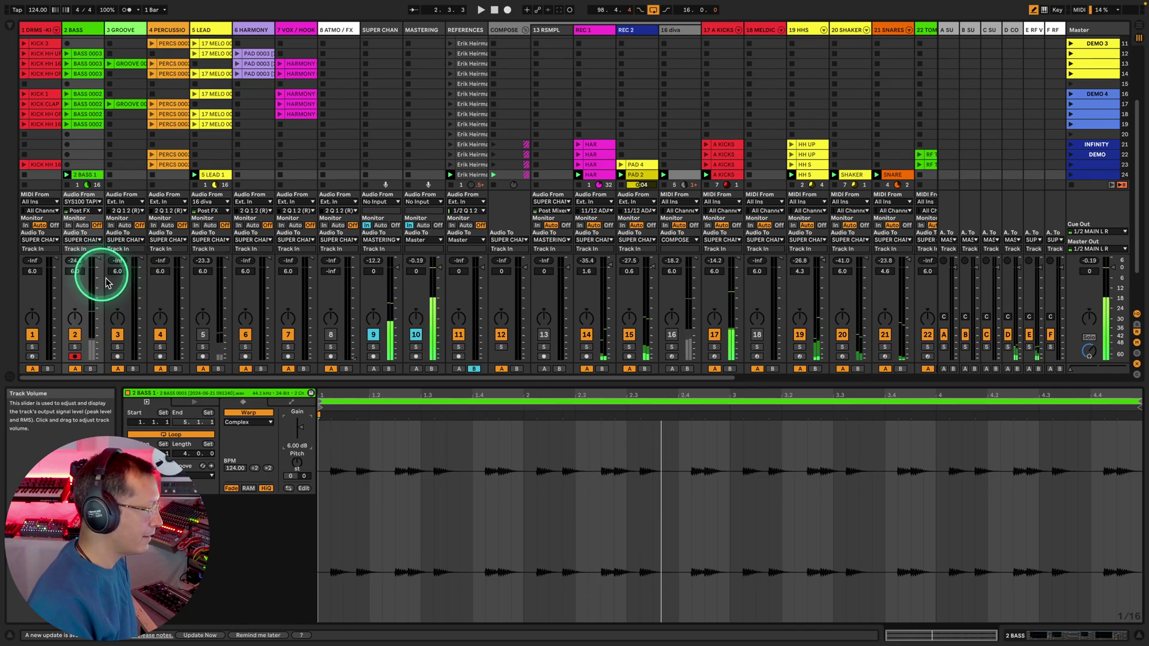
left_click_drag(236, 384, 240, 496)
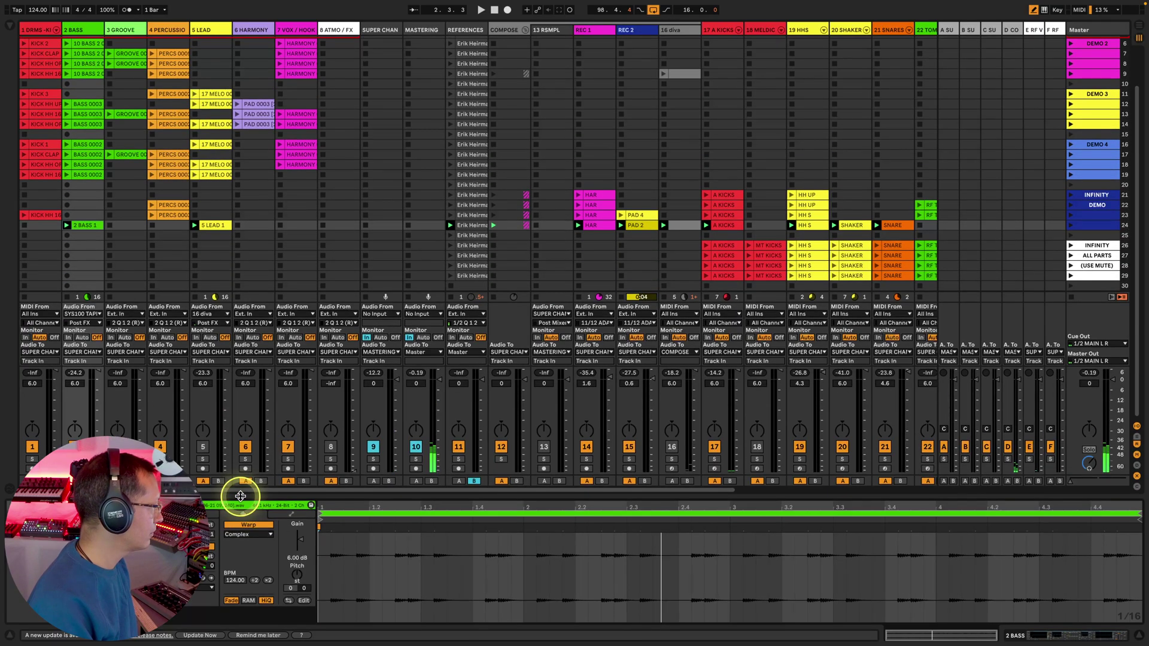
key("space")
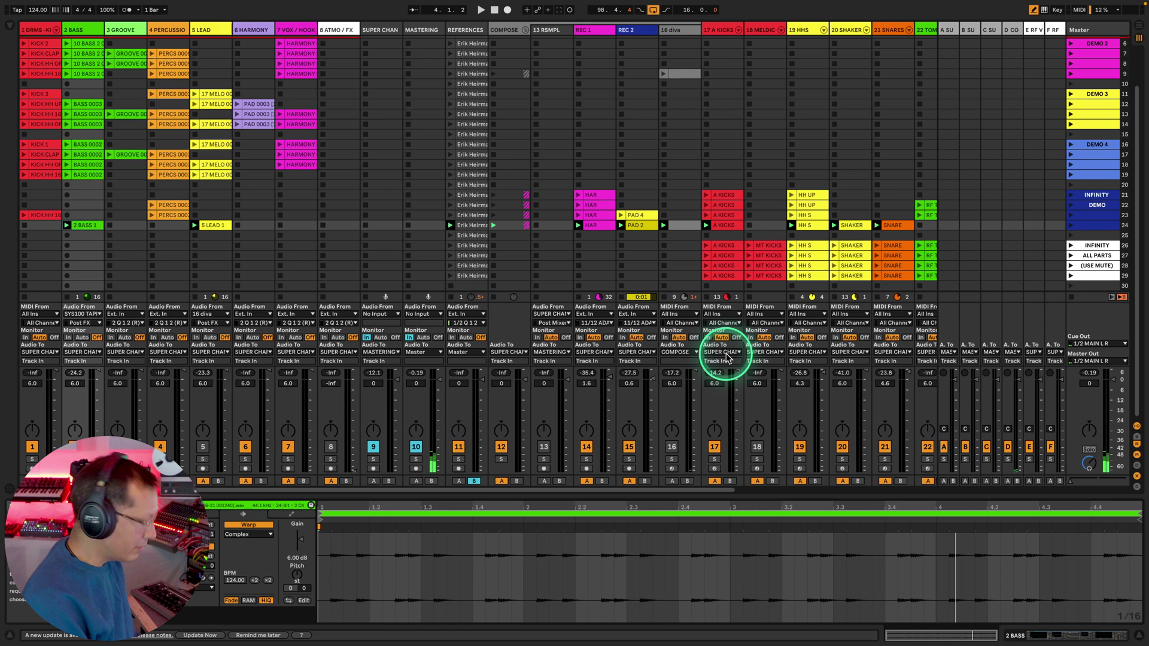
Hide the tracks' input and output routing sections
key("super+alt+i")
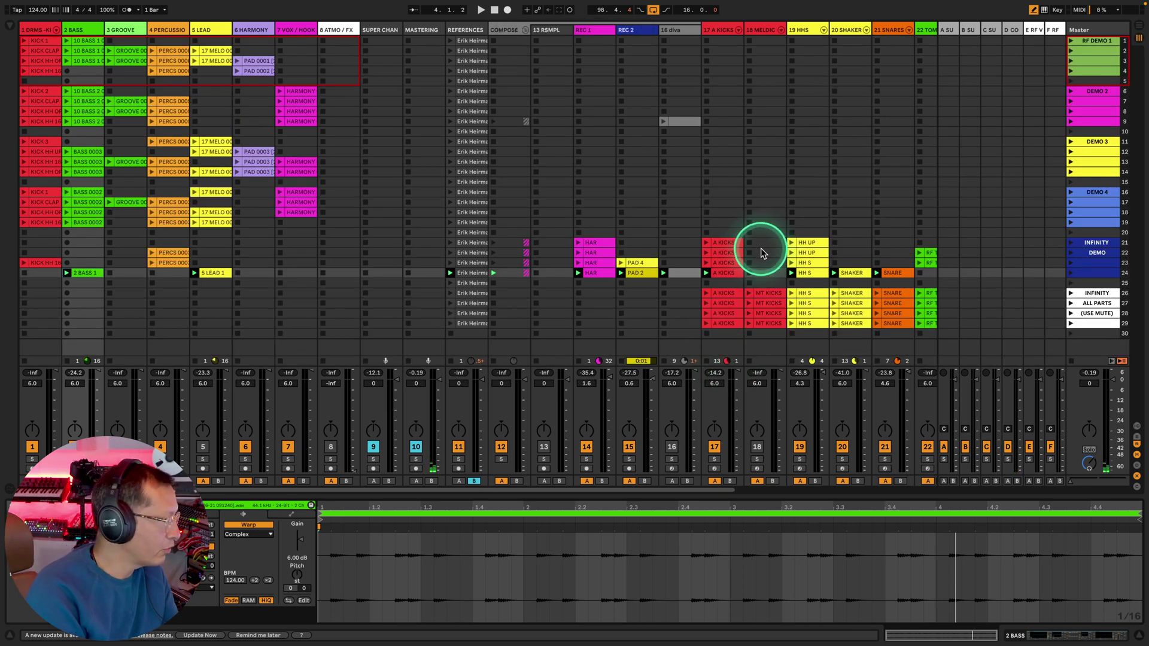
left_click_drag(709, 490, 909, 507)
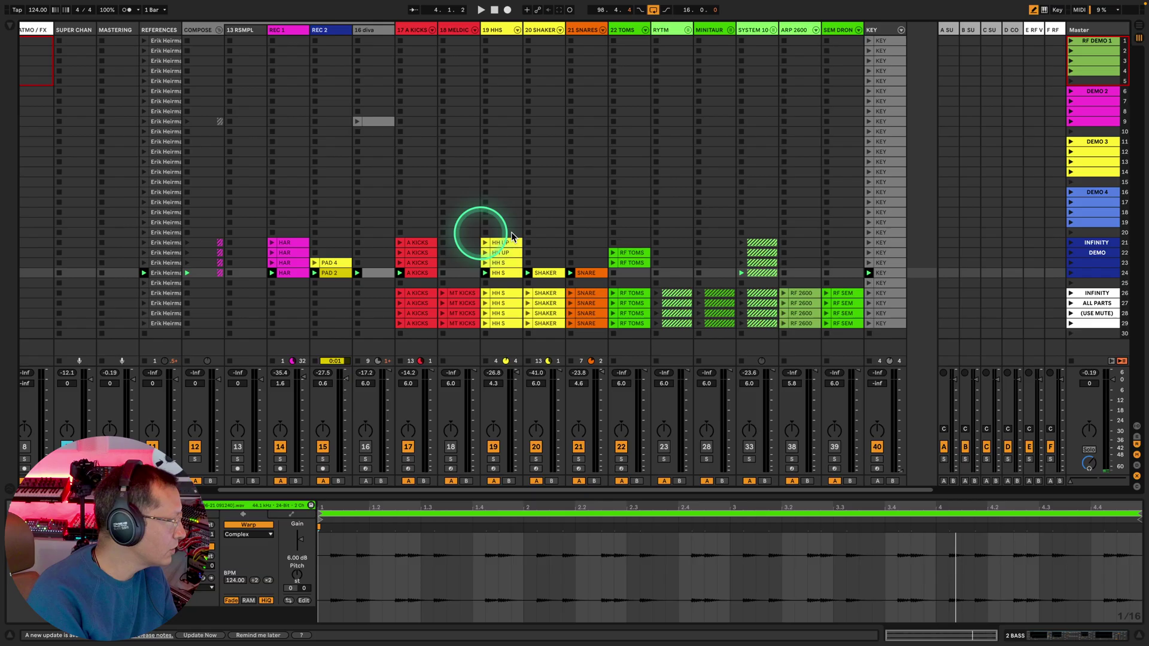
left_click(470, 386)
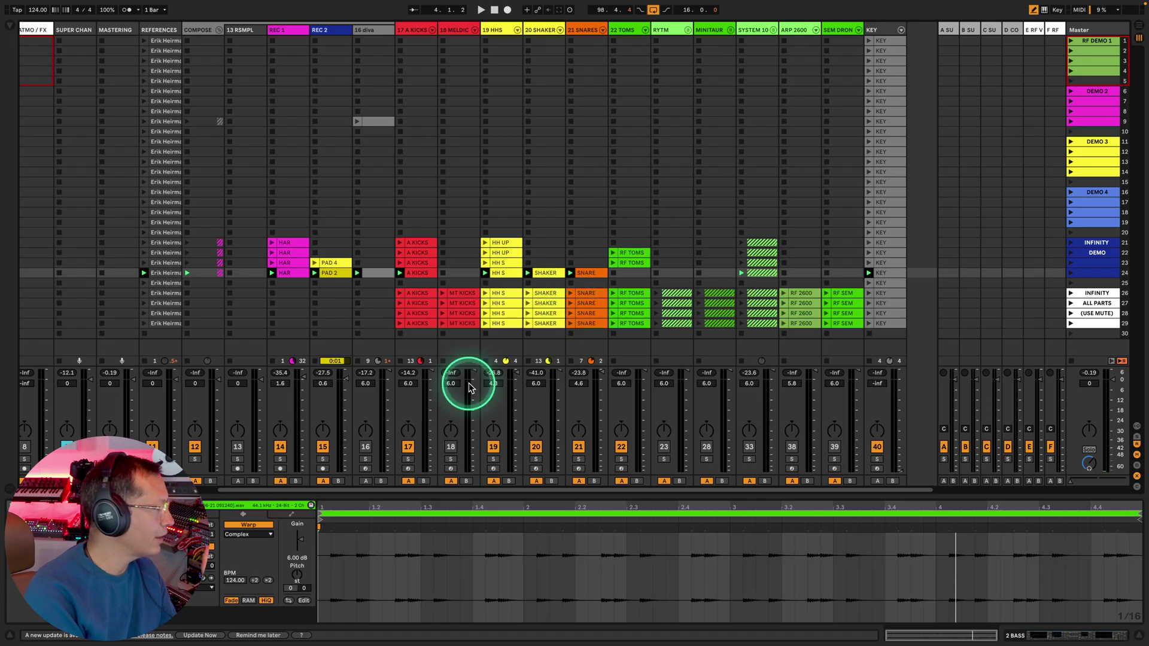
MIDI-map the A KICKS track volume to a hardware controller knob, then play from the start
key("super+m")
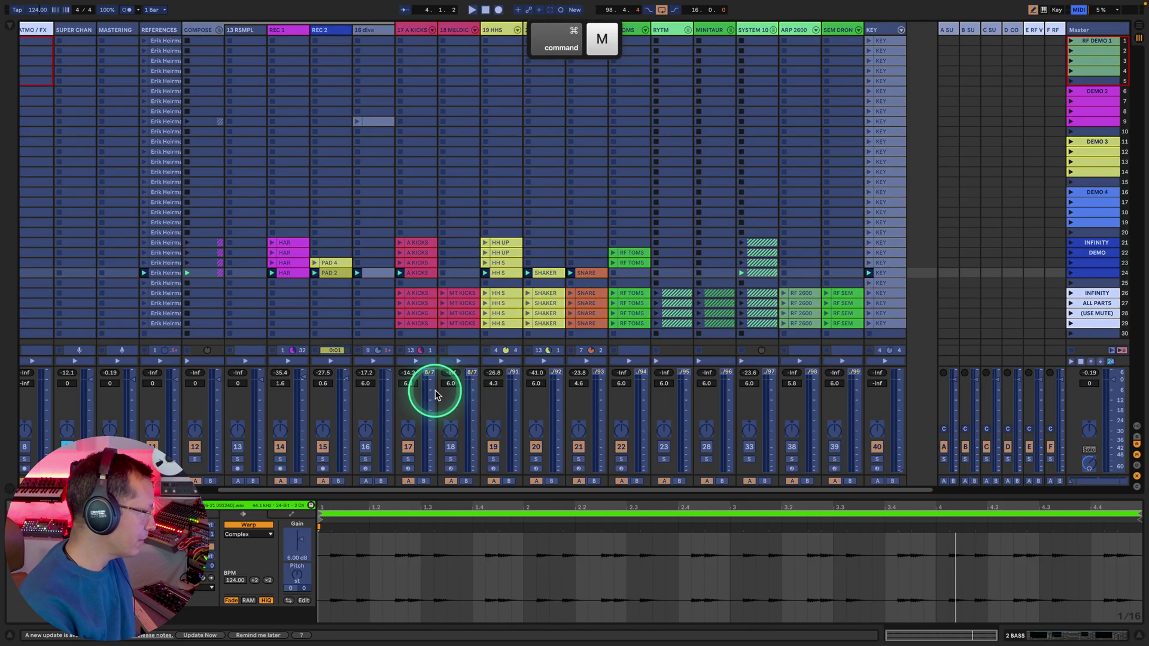
left_click(429, 375)
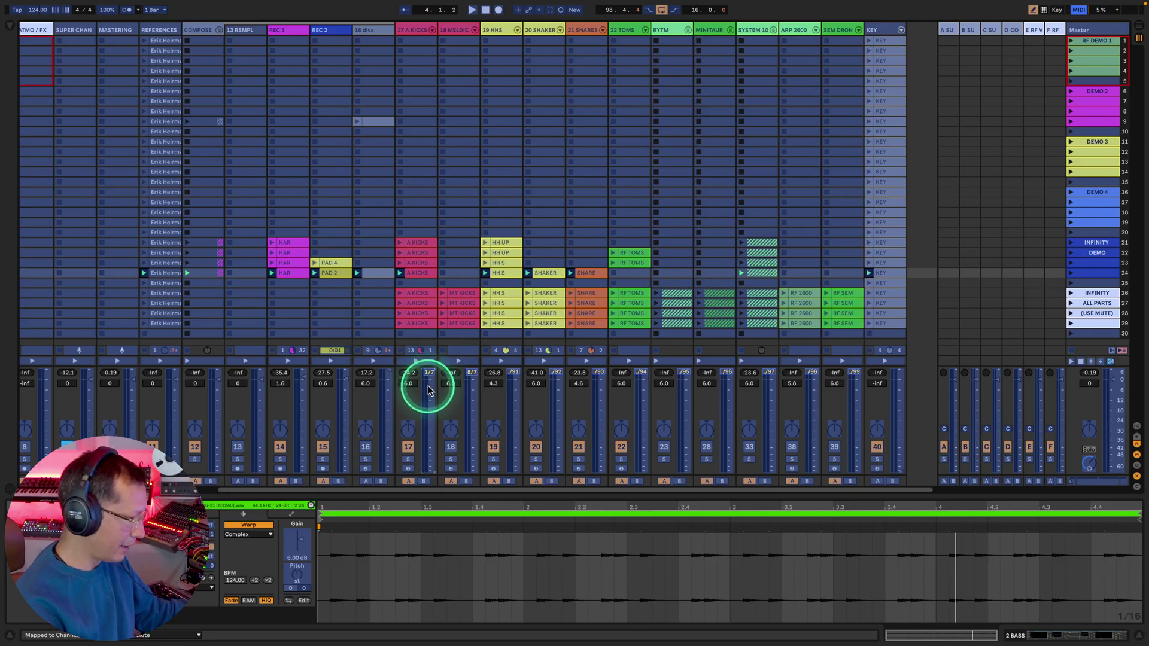
left_click_drag(419, 494, 391, 484)
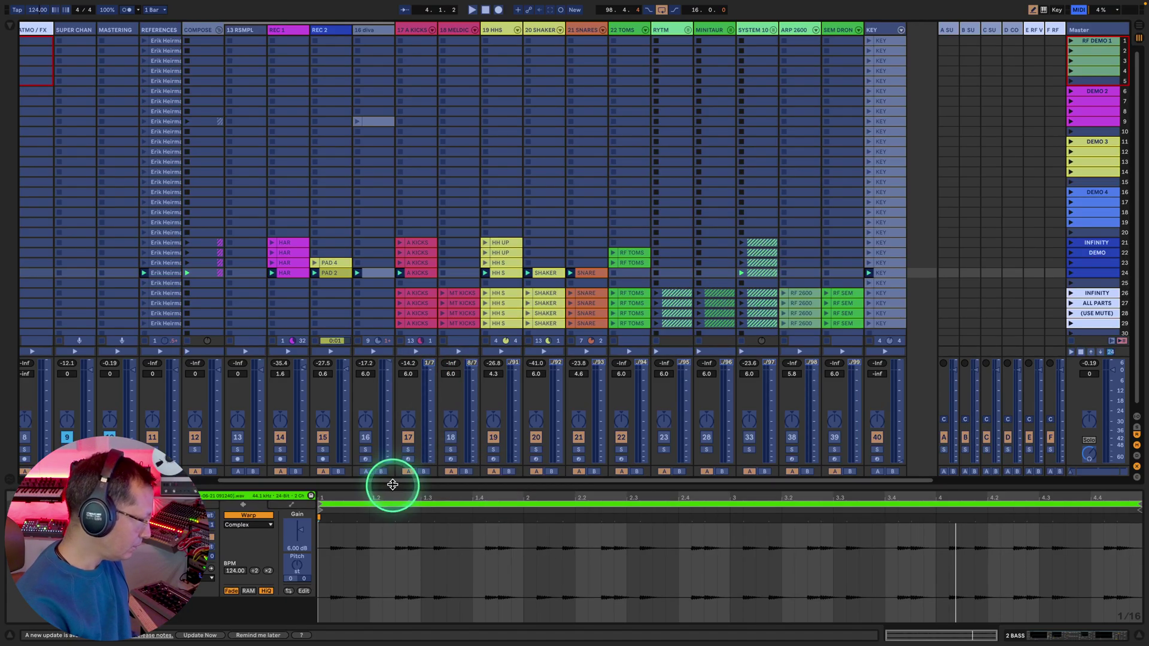
scroll(371, 481, "left", 7)
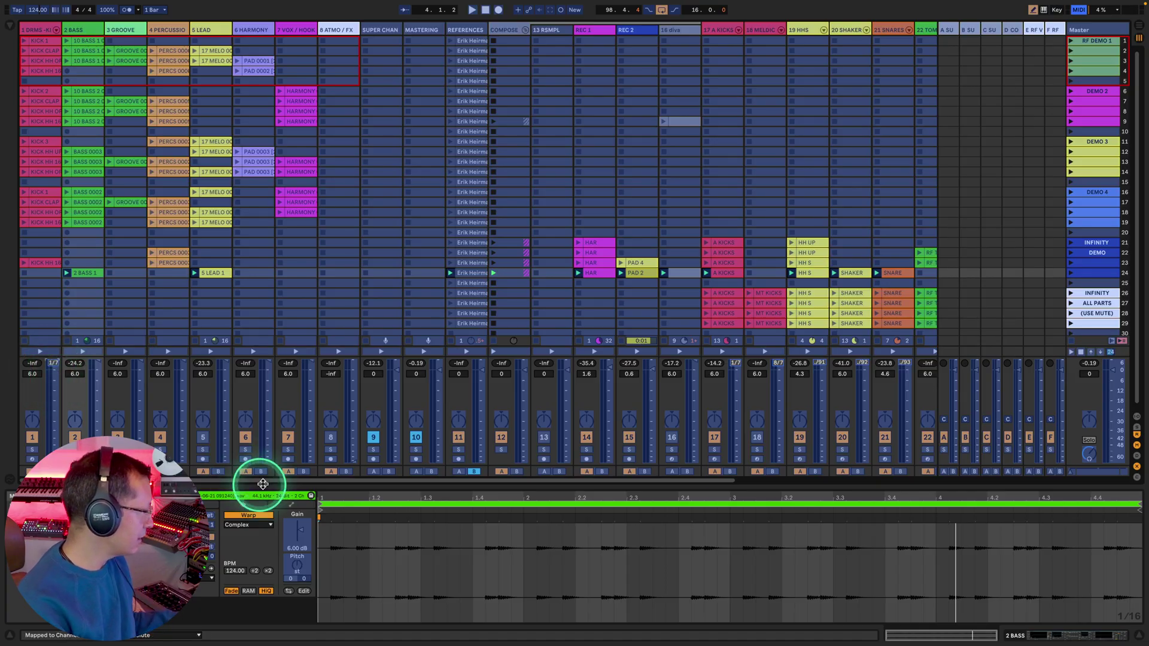
key("super")
key("super+m")
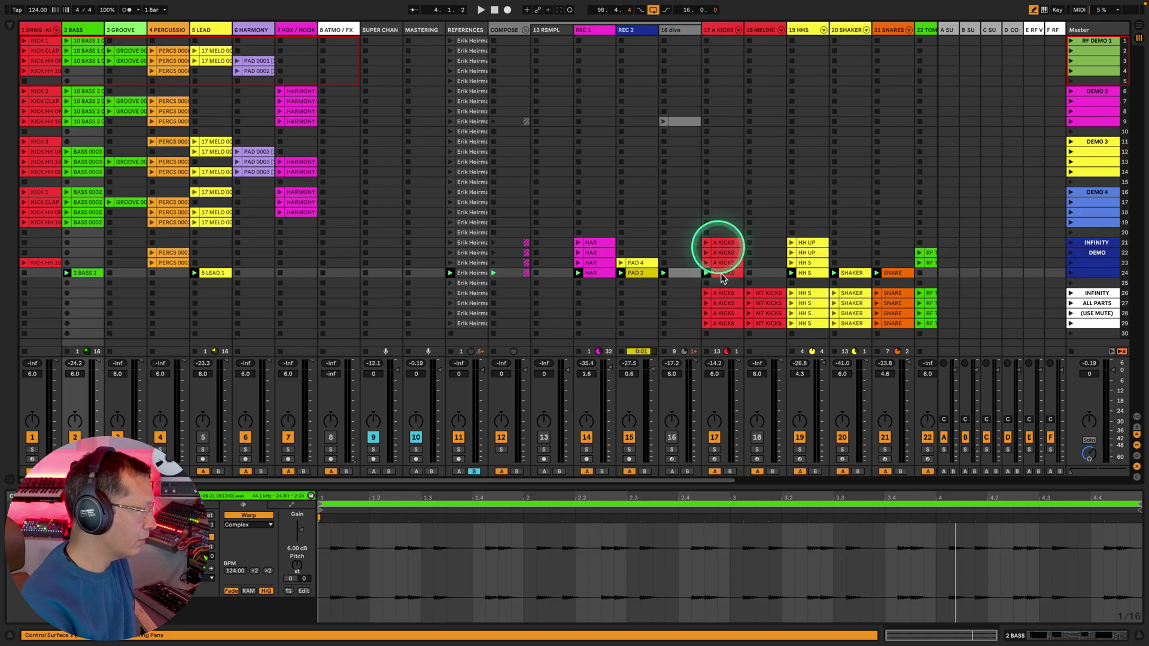
key("space")
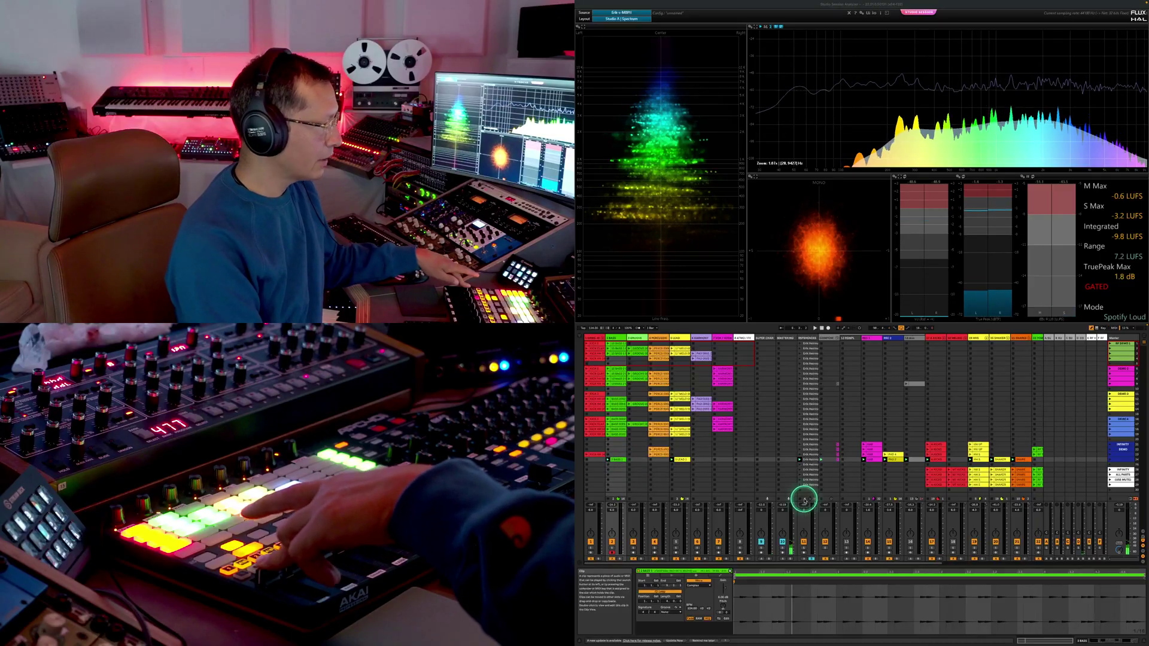
Launch clips in the A KICKS and SNARES columns to audition them alongside the recorded bass
left_click(936, 459)
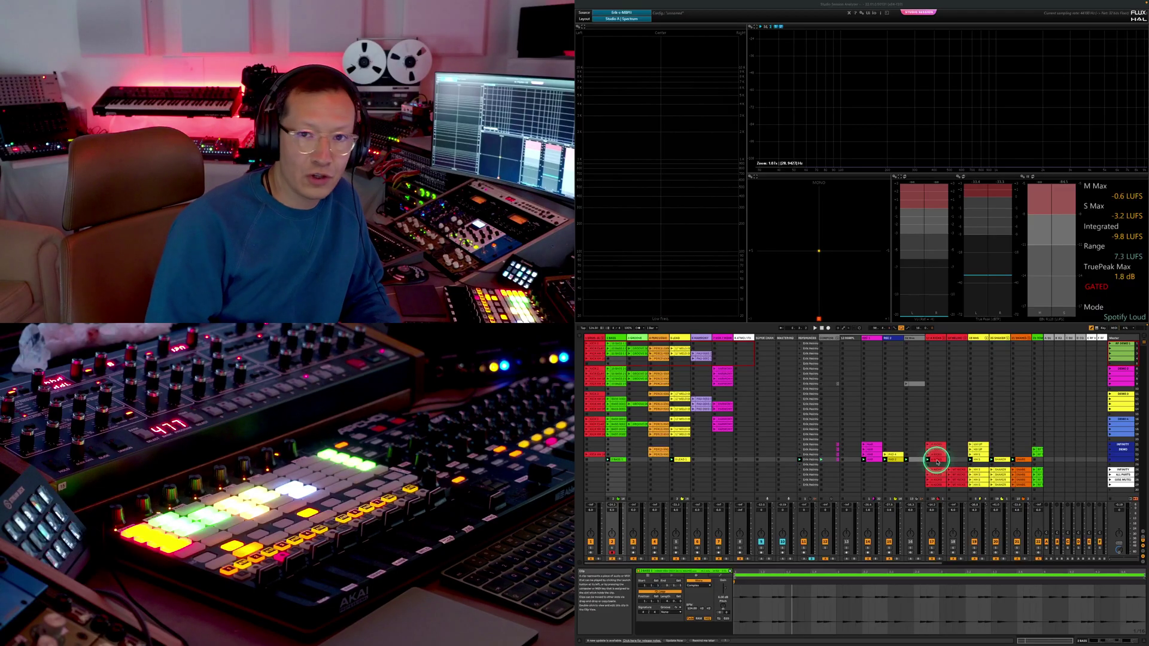
left_click(937, 460)
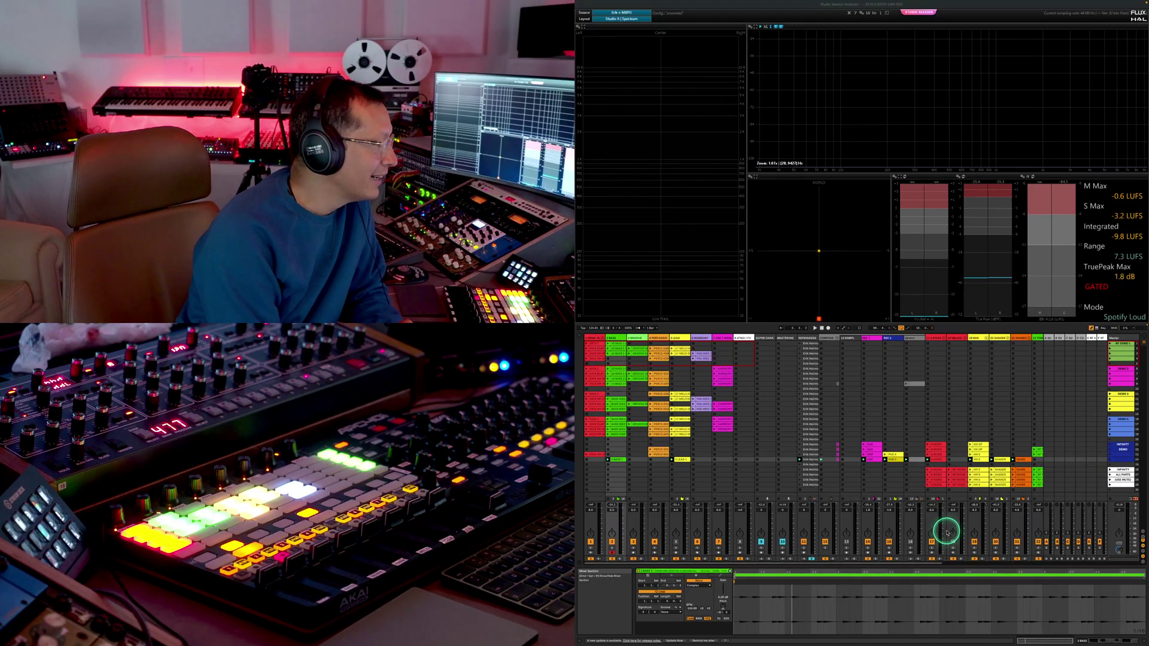
left_click_drag(931, 557, 986, 565)
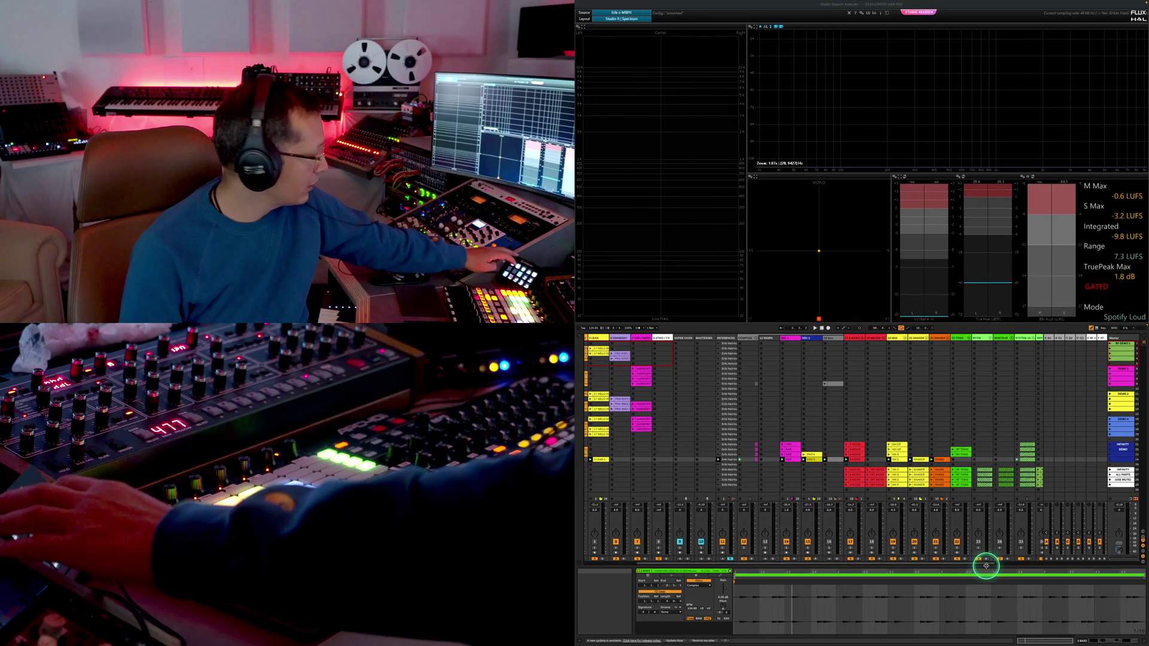